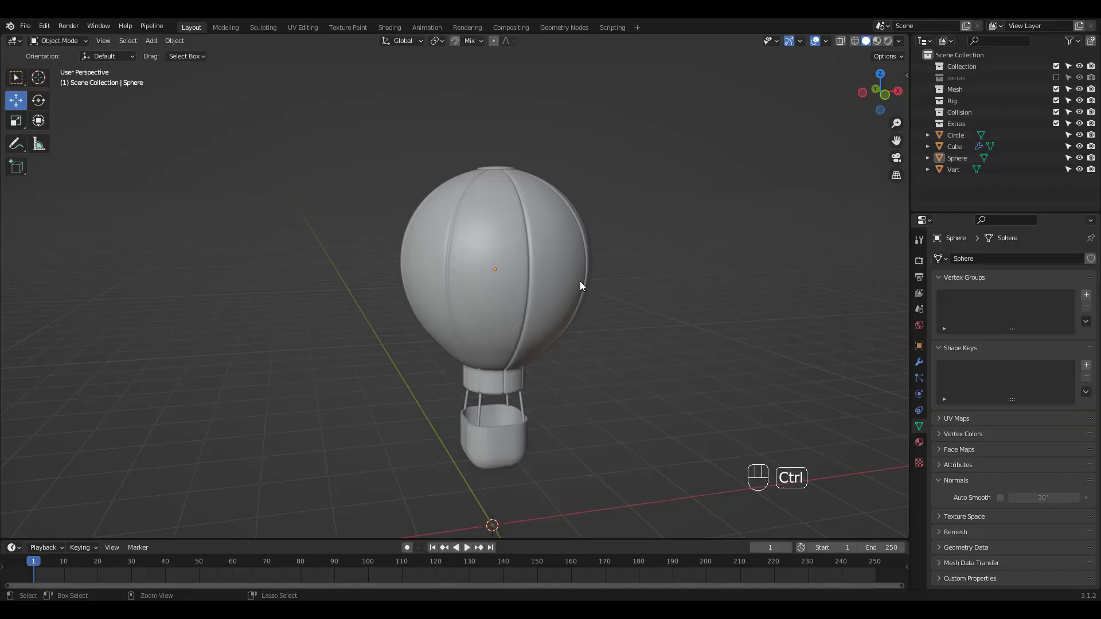
Convert the balloon's basket to a mesh so its Bevel and Solidify modifiers are baked in.
{"action": "middle_click_drag", "start_coordinate": [580, 285], "coordinate": [627, 206], "text": "ctrl"}
{"action": "left_click", "coordinate": [533, 415]}
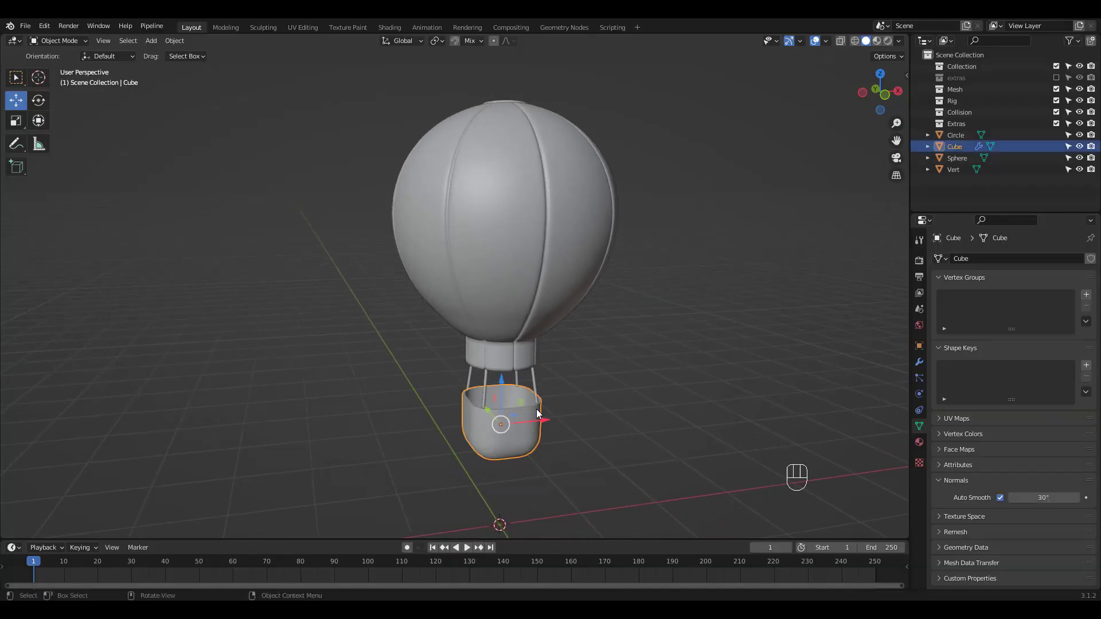
{"action": "left_click", "coordinate": [919, 362]}
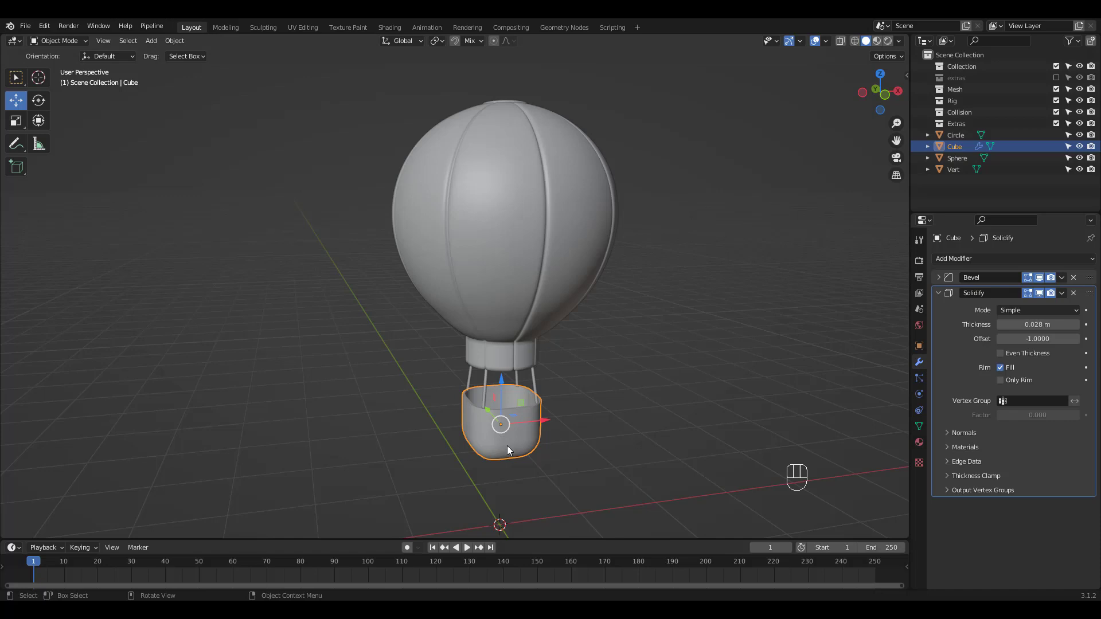
{"action": "key", "text": "q"}
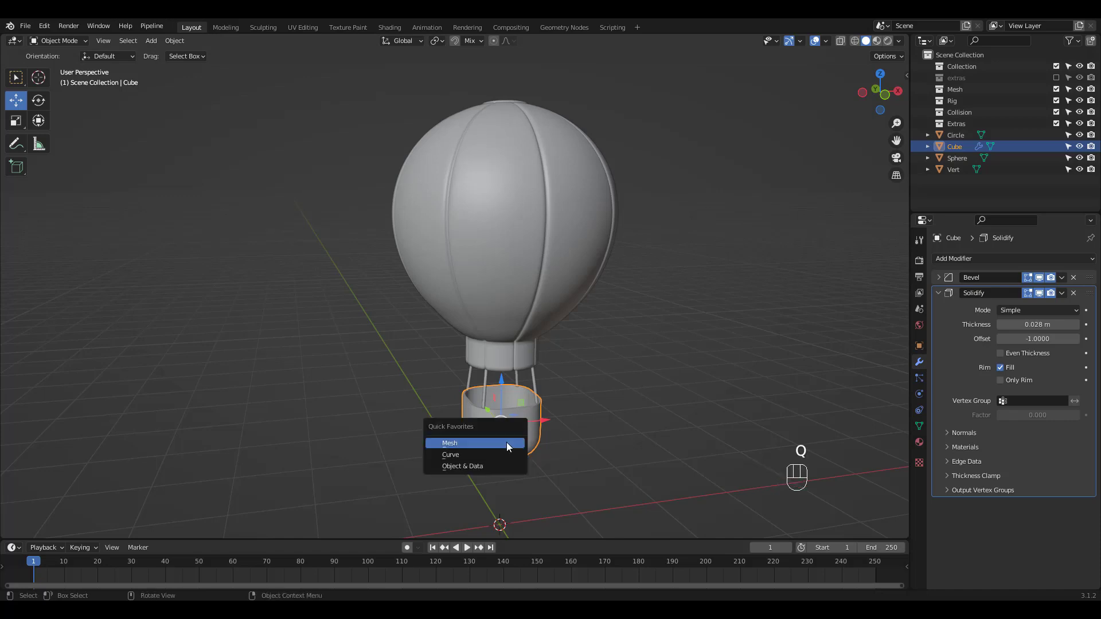
{"action": "left_click", "coordinate": [490, 444]}
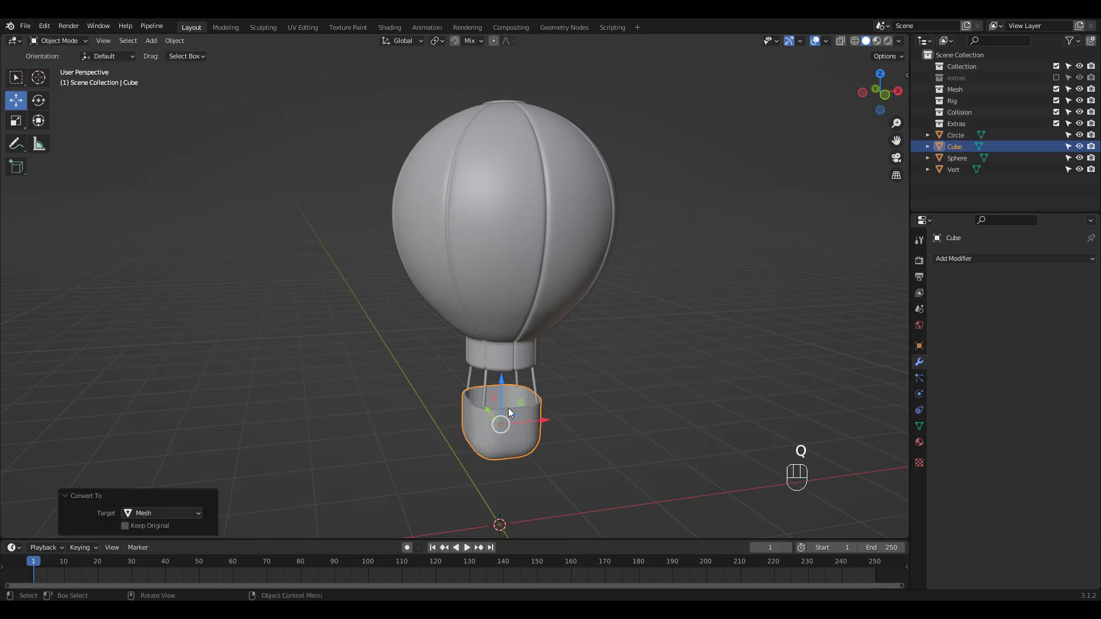
Make the balloon envelope the active object and open it in the UV Editing workspace.
{"action": "left_click", "coordinate": [534, 381]}
{"action": "left_click", "coordinate": [524, 356]}
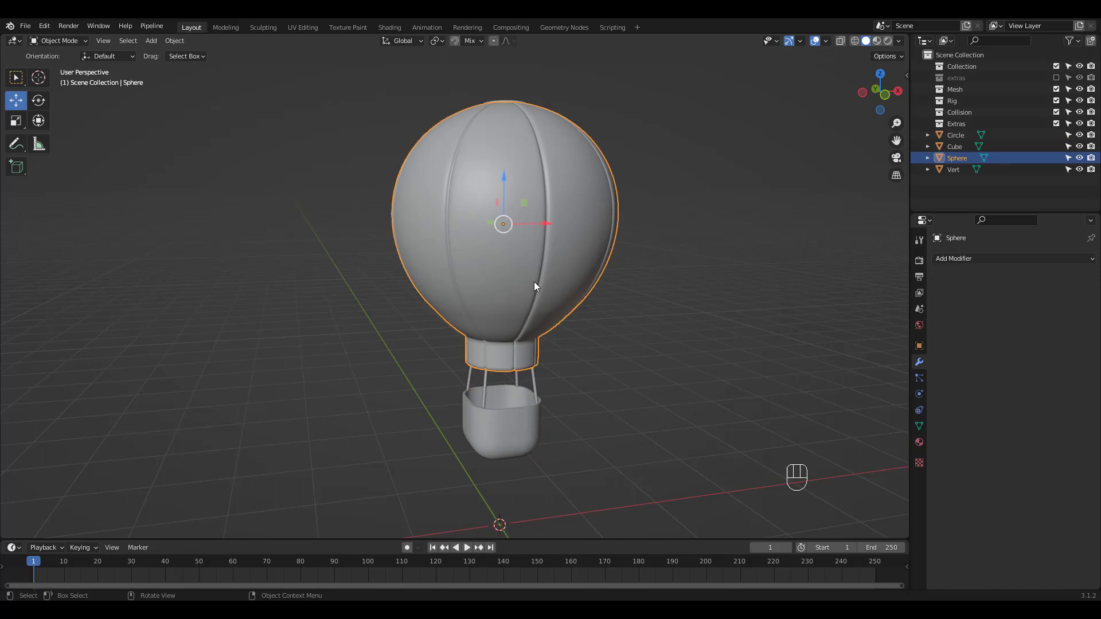
{"action": "left_click", "coordinate": [652, 294]}
{"action": "middle_click_drag", "start_coordinate": [472, 334], "coordinate": [505, 441], "text": "ctrl"}
{"action": "left_click", "coordinate": [302, 27]}
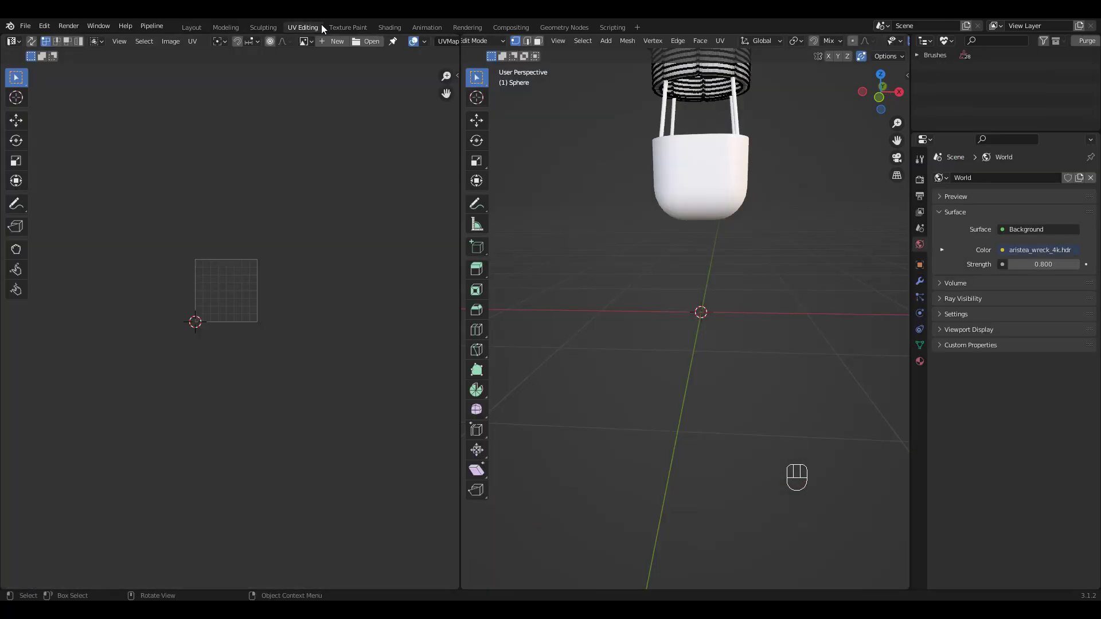
Examine the envelope's existing UV layout with the whole mesh selected, and look over the balloon's top.
{"action": "middle_click_drag", "start_coordinate": [761, 234], "coordinate": [724, 349], "text": "shift"}
{"action": "scroll", "coordinate": [734, 258], "scroll_direction": "down", "scroll_amount": 2}
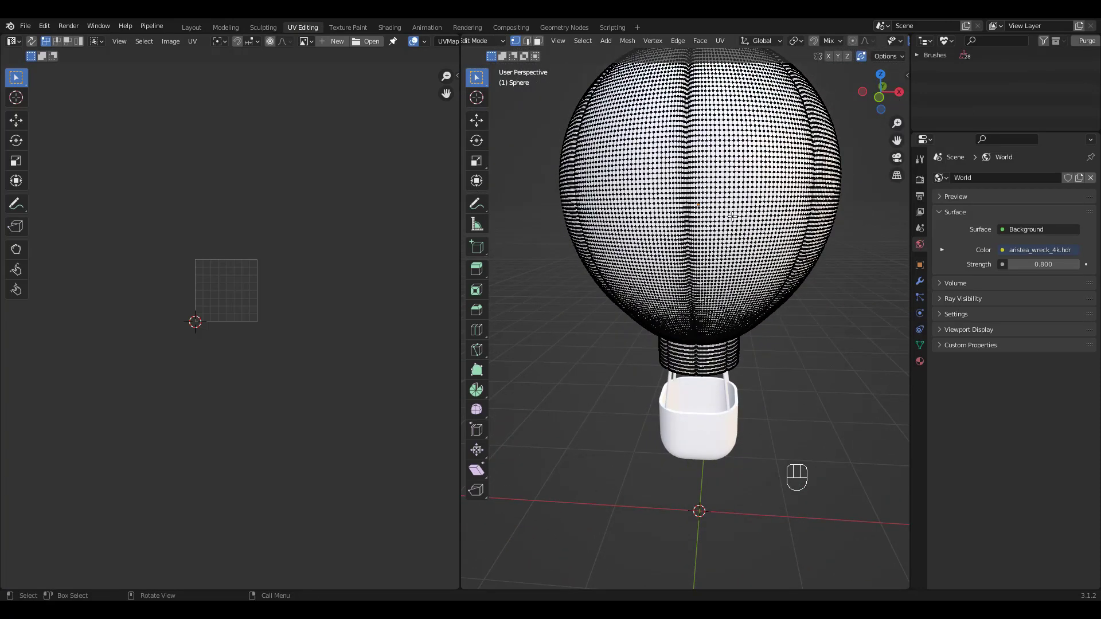
{"action": "middle_click_drag", "start_coordinate": [732, 217], "coordinate": [737, 195]}
{"action": "key", "text": "a"}
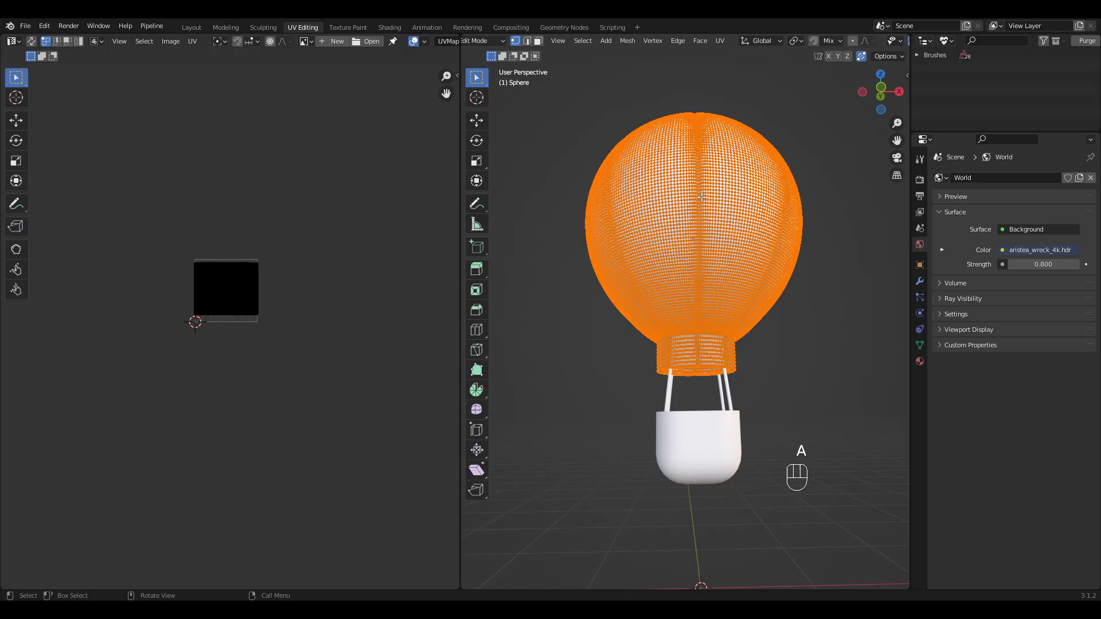
{"action": "middle_click_drag", "start_coordinate": [195, 336], "coordinate": [331, 315], "text": "ctrl"}
{"action": "middle_click_drag", "start_coordinate": [314, 290], "coordinate": [313, 286], "text": "ctrl"}
{"action": "middle_click_drag", "start_coordinate": [727, 278], "coordinate": [713, 394]}
{"action": "left_click", "coordinate": [838, 162]}
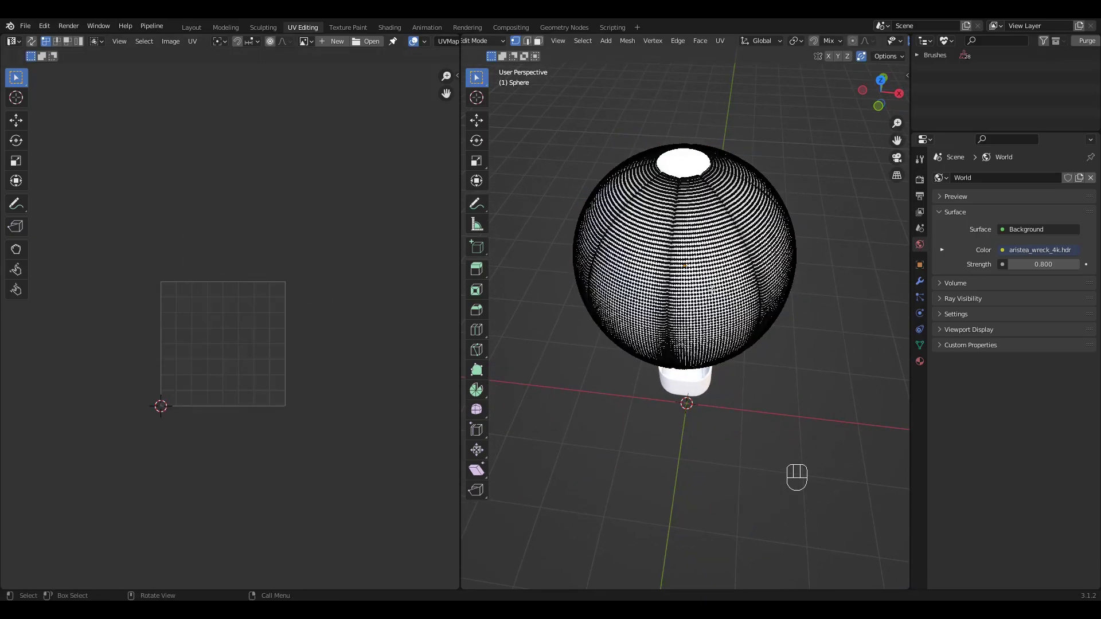
Mark seams along the edge loops between the envelope's panels and around the top of its neck.
{"action": "middle_click_drag", "start_coordinate": [712, 290], "coordinate": [710, 229]}
{"action": "middle_click_drag", "start_coordinate": [711, 229], "coordinate": [687, 240], "text": "shift"}
{"action": "middle_click_drag", "start_coordinate": [687, 241], "coordinate": [685, 321], "text": "ctrl"}
{"action": "middle_click_drag", "start_coordinate": [685, 321], "coordinate": [688, 379], "text": "shift"}
{"action": "key", "text": "2"}
{"action": "left_click", "coordinate": [679, 306], "text": "alt"}
{"action": "middle_click_drag", "start_coordinate": [687, 378], "coordinate": [710, 241], "text": "ctrl"}
{"action": "left_click", "coordinate": [693, 347], "text": "alt+shift"}
{"action": "middle_click_drag", "start_coordinate": [711, 241], "coordinate": [714, 379], "text": "ctrl"}
{"action": "key", "text": "u"}
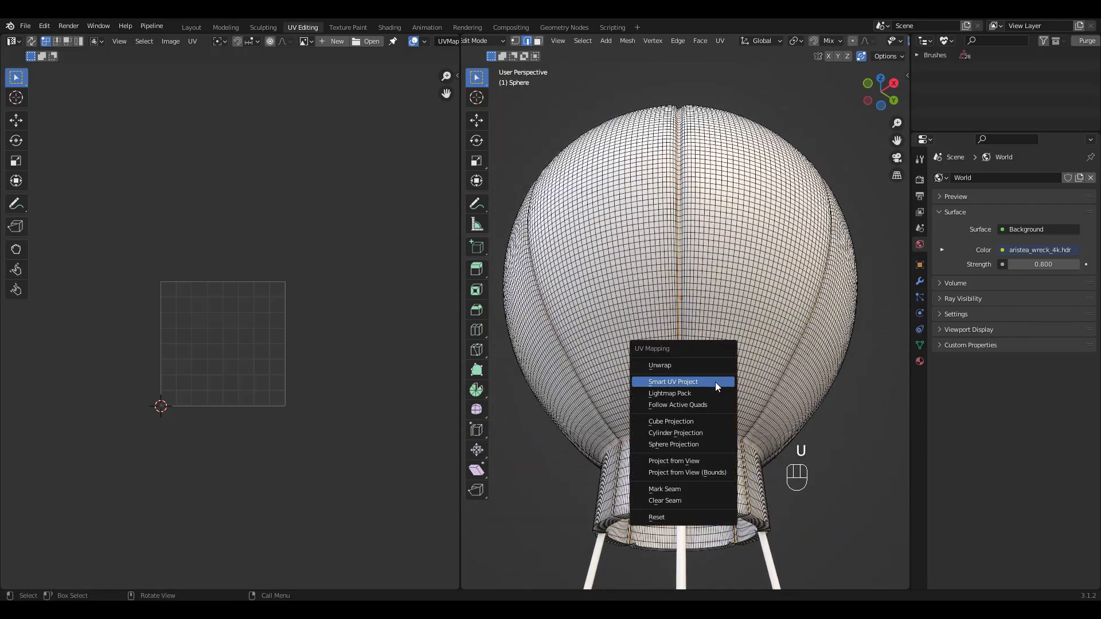
{"action": "left_click", "coordinate": [670, 489]}
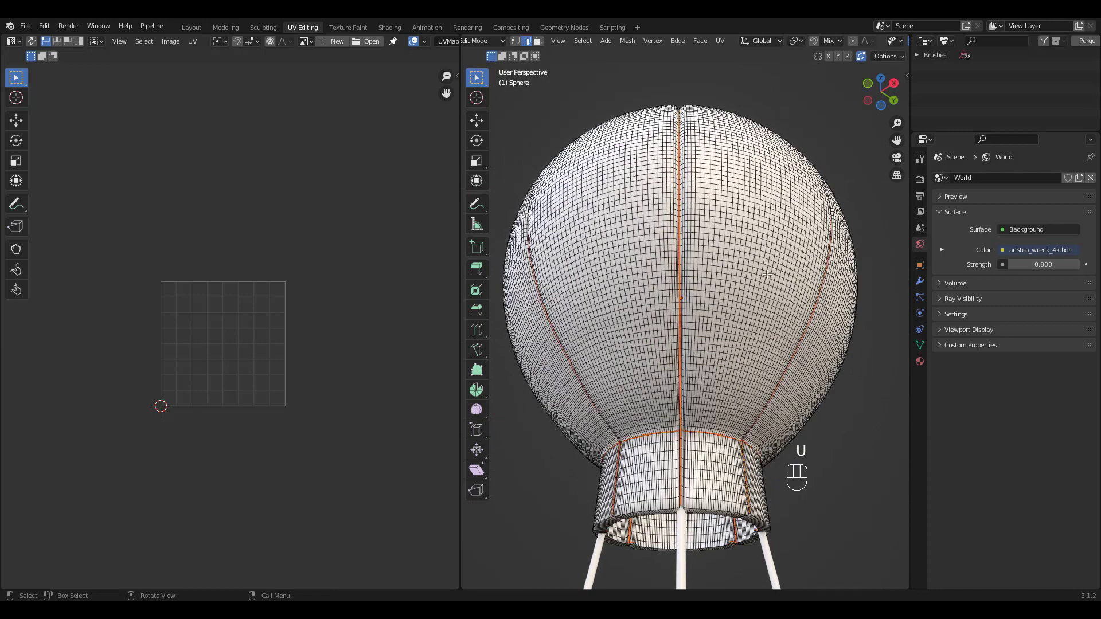
Unwrap the entire envelope mesh along its marked seams, and return to Object Mode.
{"action": "middle_click_drag", "start_coordinate": [767, 275], "coordinate": [718, 358], "text": "ctrl"}
{"action": "key", "text": "a"}
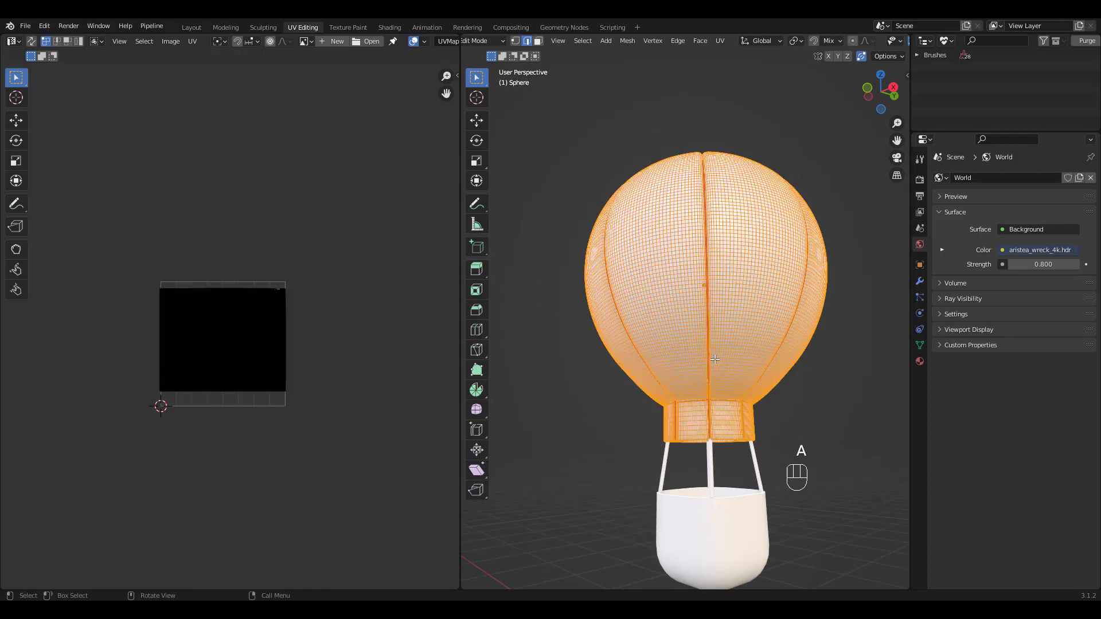
{"action": "key", "text": "u"}
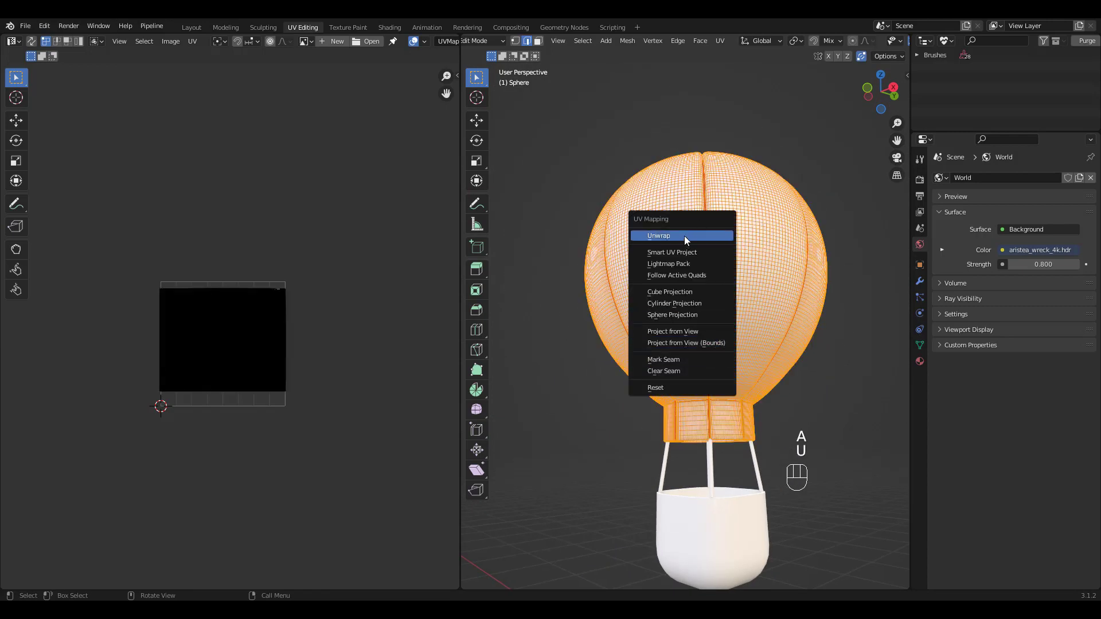
{"action": "left_click", "coordinate": [660, 236]}
{"action": "key", "text": "a"}
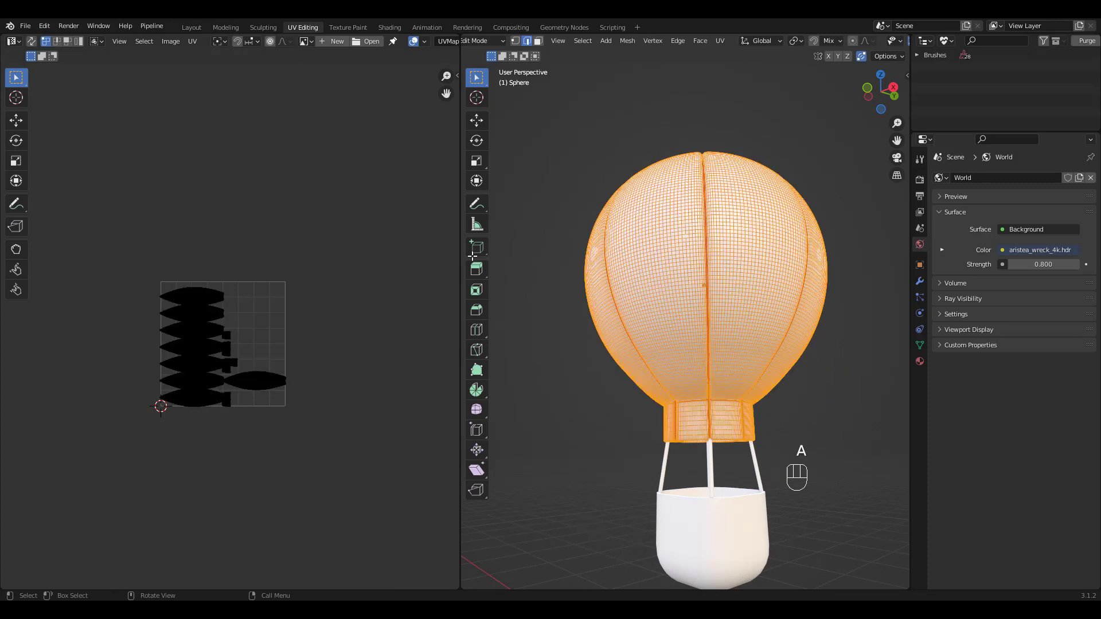
{"action": "middle_click_drag", "start_coordinate": [211, 330], "coordinate": [140, 260], "text": "ctrl"}
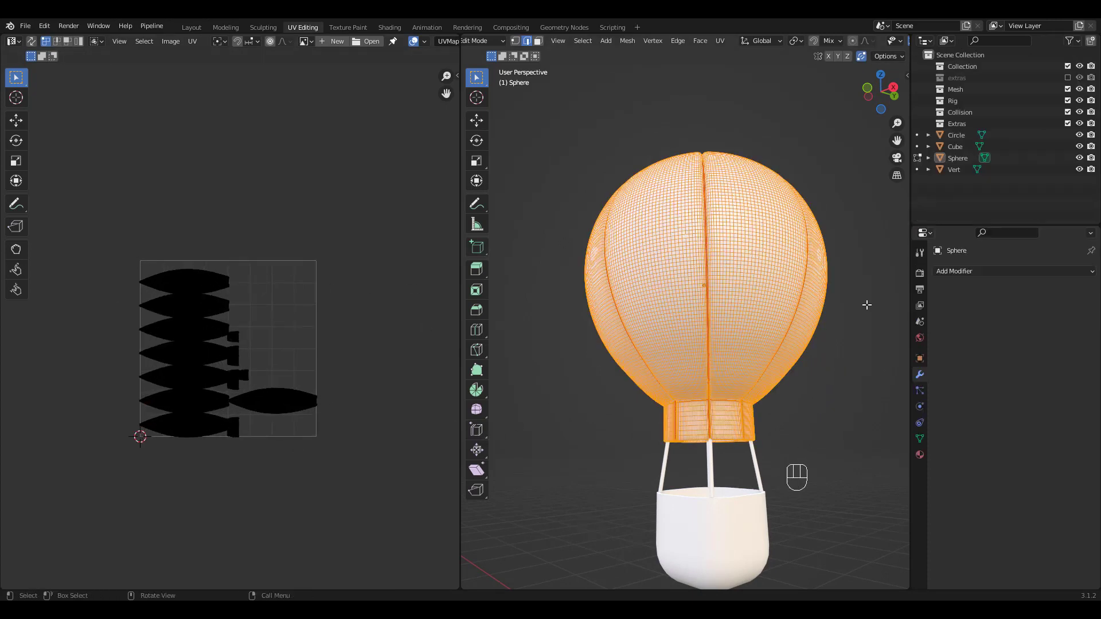
{"action": "left_click", "coordinate": [864, 304]}
{"action": "middle_click_drag", "start_coordinate": [862, 291], "coordinate": [847, 315], "text": "ctrl"}
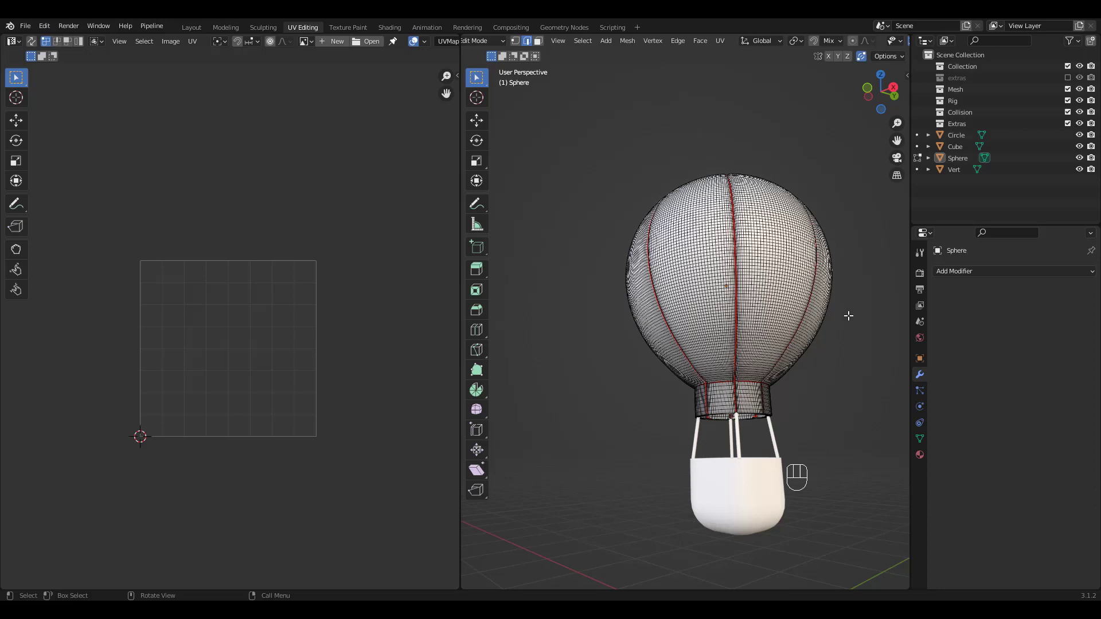
{"action": "key", "text": "Tab"}
Examine the UV layout of the whole basket mesh.
{"action": "left_click", "coordinate": [748, 470]}
{"action": "key", "text": "Tab"}
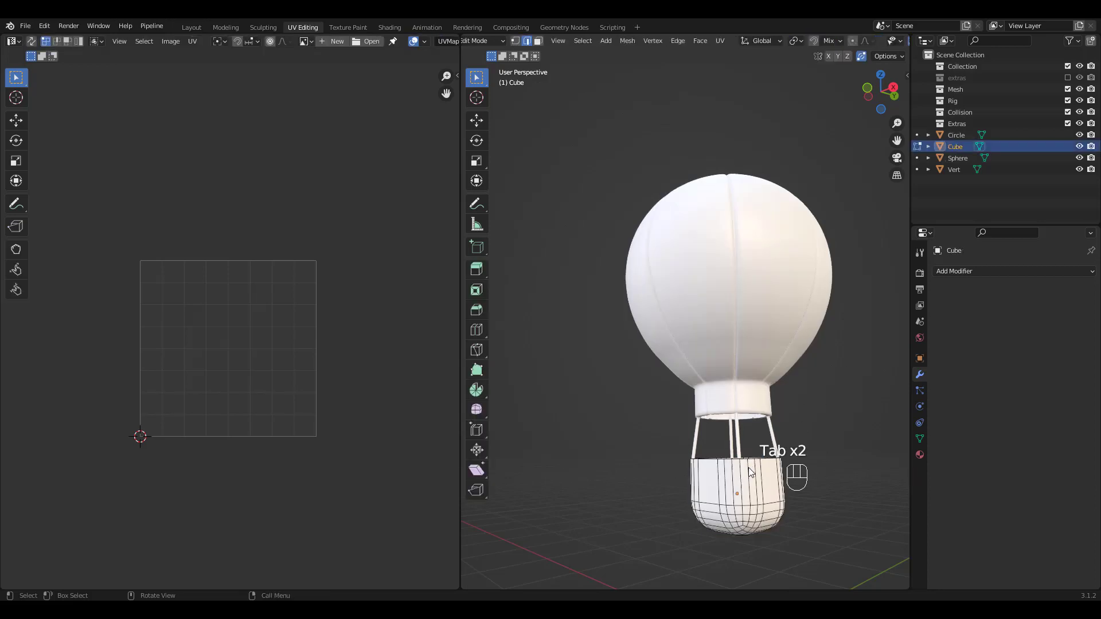
{"action": "key", "text": "a"}
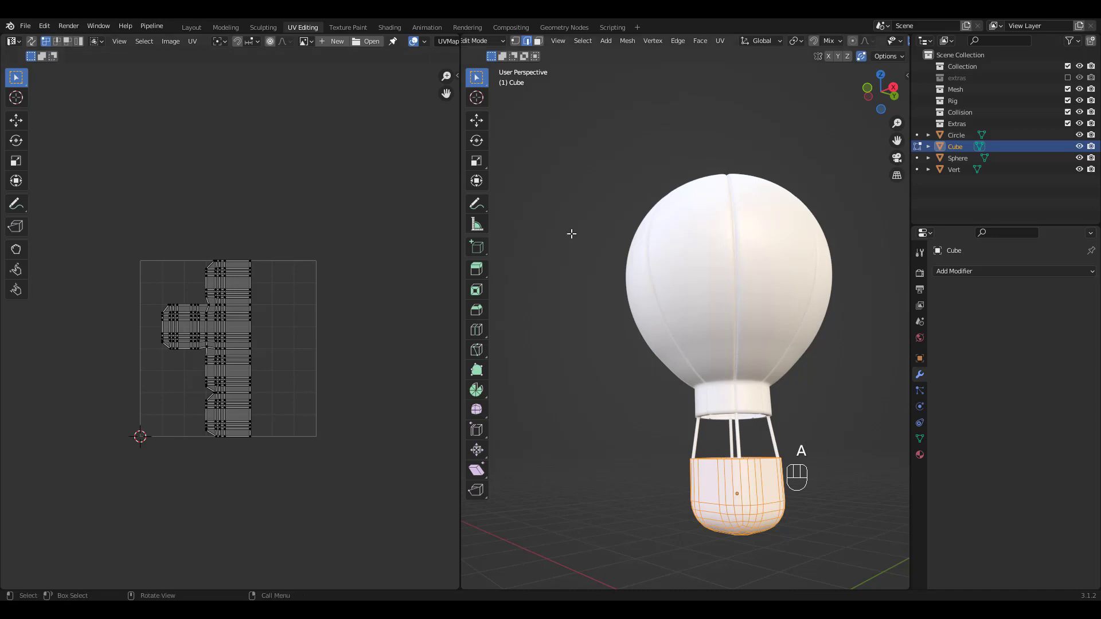
{"action": "middle_click_drag", "start_coordinate": [821, 392], "coordinate": [764, 358], "text": "shift"}
{"action": "key", "text": "Tab"}
Examine the UV layout of the rods connecting the basket to the envelope.
{"action": "left_click", "coordinate": [680, 407]}
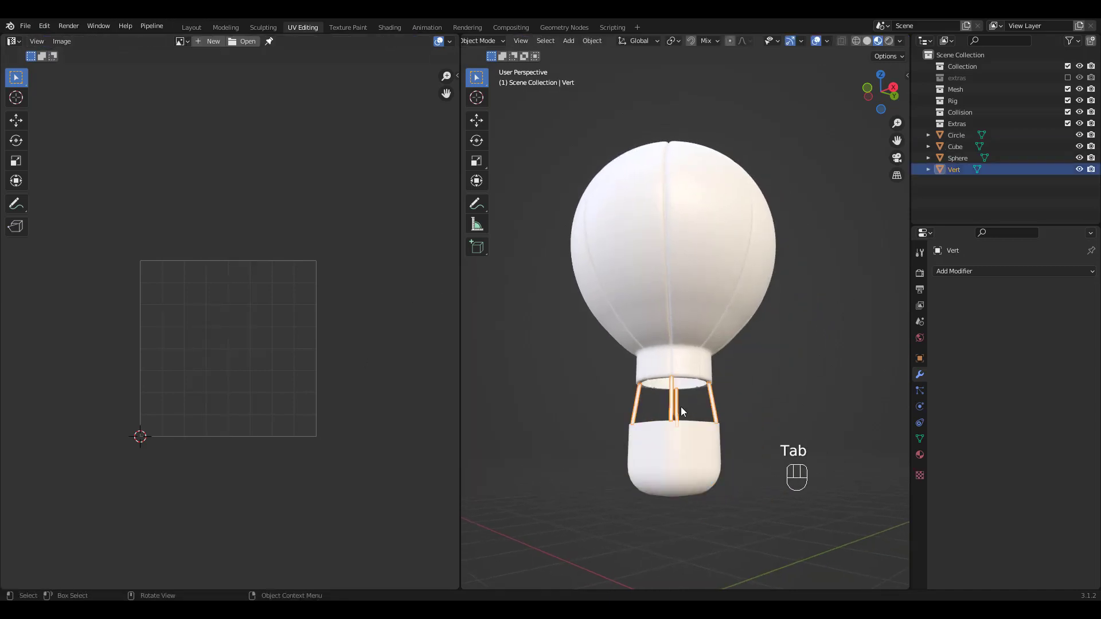
{"action": "key", "text": "Tab"}
{"action": "key", "text": "a"}
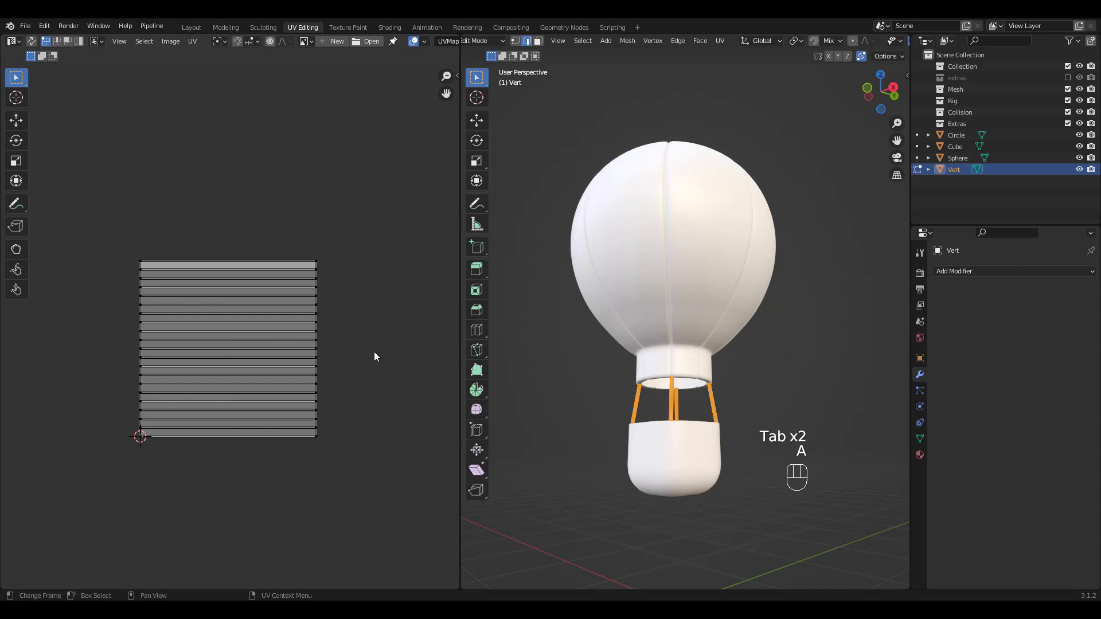
{"action": "left_click", "coordinate": [833, 344]}
{"action": "middle_click_drag", "start_coordinate": [782, 277], "coordinate": [742, 320]}
{"action": "key", "text": "Tab"}
Unwrap the round cap on top of the balloon using Smart UV Project with an island margin of 0.03.
{"action": "left_click", "coordinate": [675, 234]}
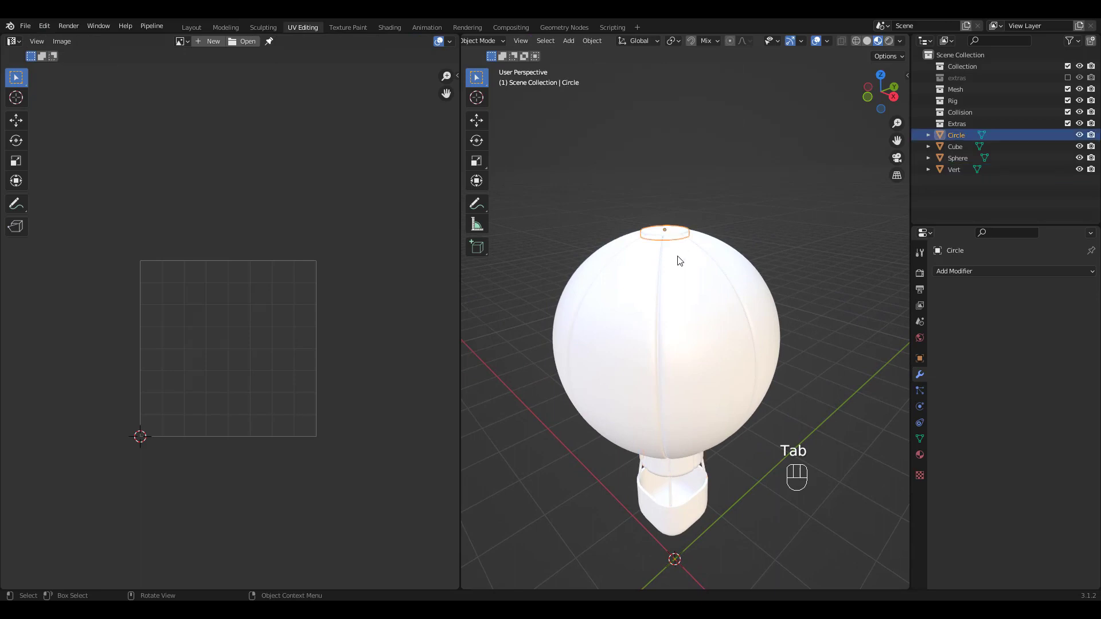
{"action": "key", "text": "Tab"}
{"action": "key", "text": "a"}
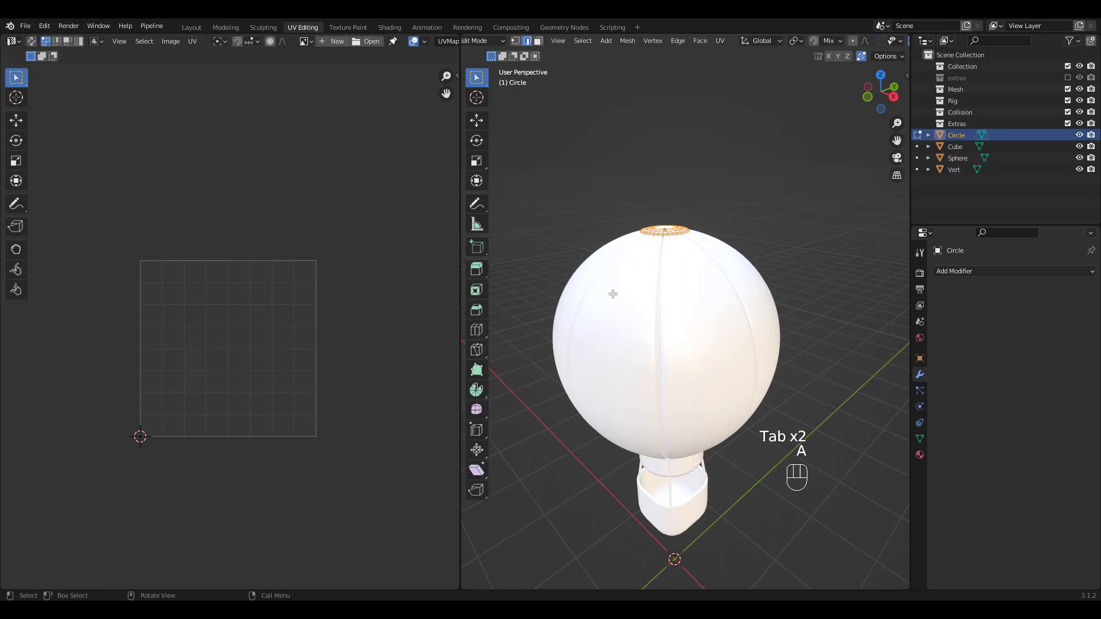
{"action": "middle_click_drag", "start_coordinate": [734, 213], "coordinate": [741, 226]}
{"action": "key", "text": "u"}
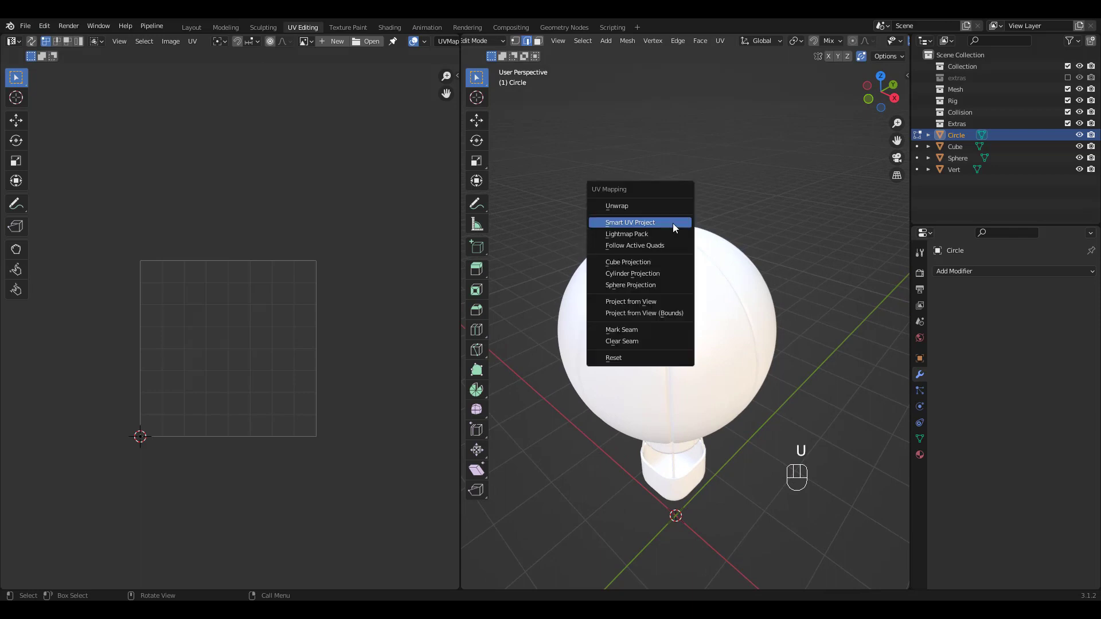
{"action": "left_click", "coordinate": [668, 222]}
{"action": "left_click", "coordinate": [725, 256]}
{"action": "type", "text": "0.03"}
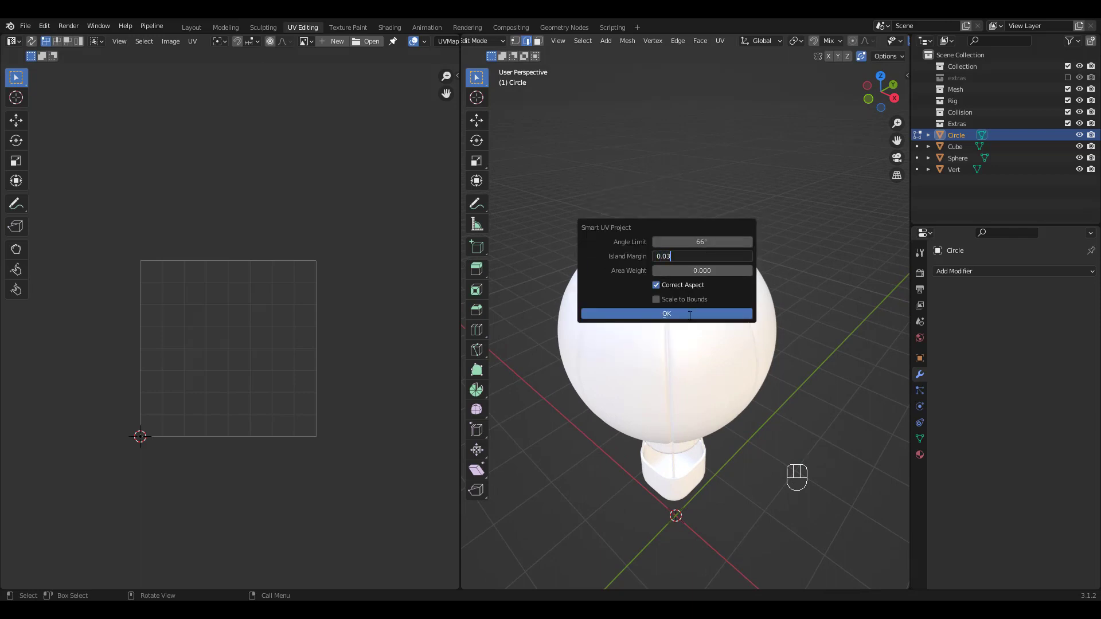
{"action": "left_click", "coordinate": [690, 314]}
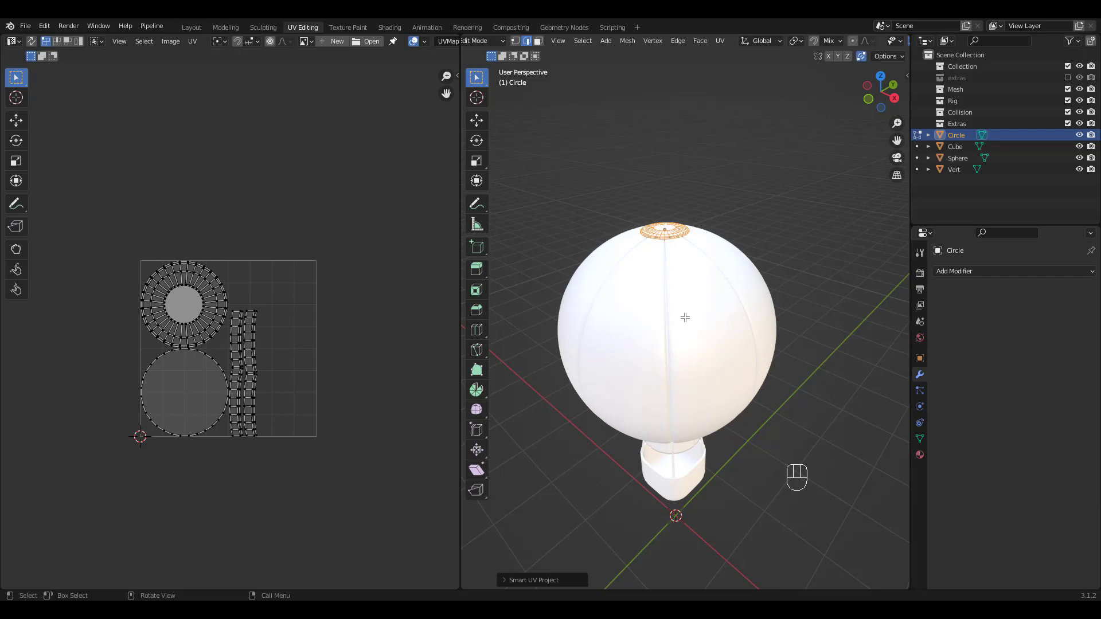
{"action": "key", "text": "Tab"}
In the Layout workspace, join the cap, basket and rods into the balloon envelope as one object.
{"action": "left_click", "coordinate": [200, 25]}
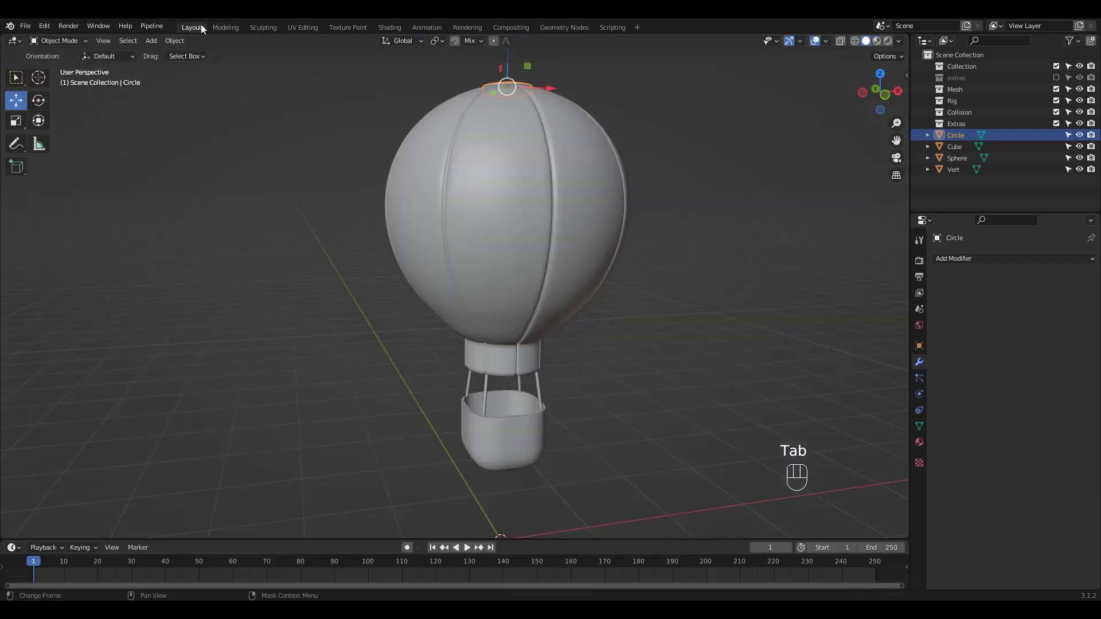
{"action": "middle_click_drag", "start_coordinate": [614, 156], "coordinate": [586, 205], "text": "ctrl"}
{"action": "middle_click_drag", "start_coordinate": [586, 206], "coordinate": [582, 228], "text": "shift"}
{"action": "left_click_drag", "start_coordinate": [377, 91], "coordinate": [701, 473]}
{"action": "left_click", "coordinate": [576, 214], "text": "shift"}
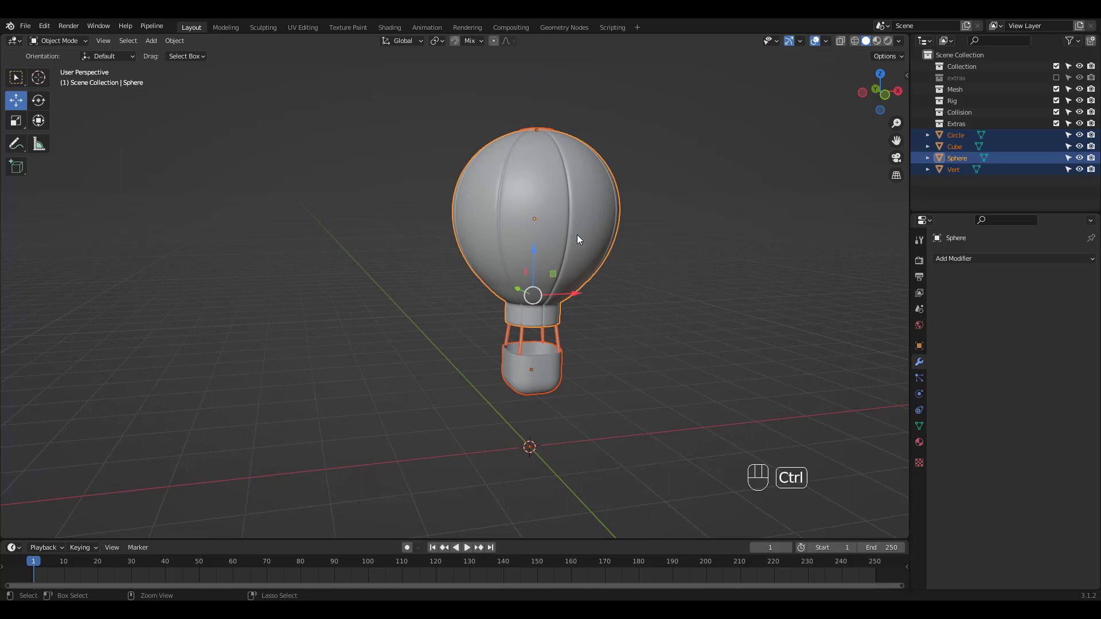
{"action": "key", "text": "ctrl+j"}
{"action": "middle_click_drag", "start_coordinate": [678, 234], "coordinate": [681, 285]}
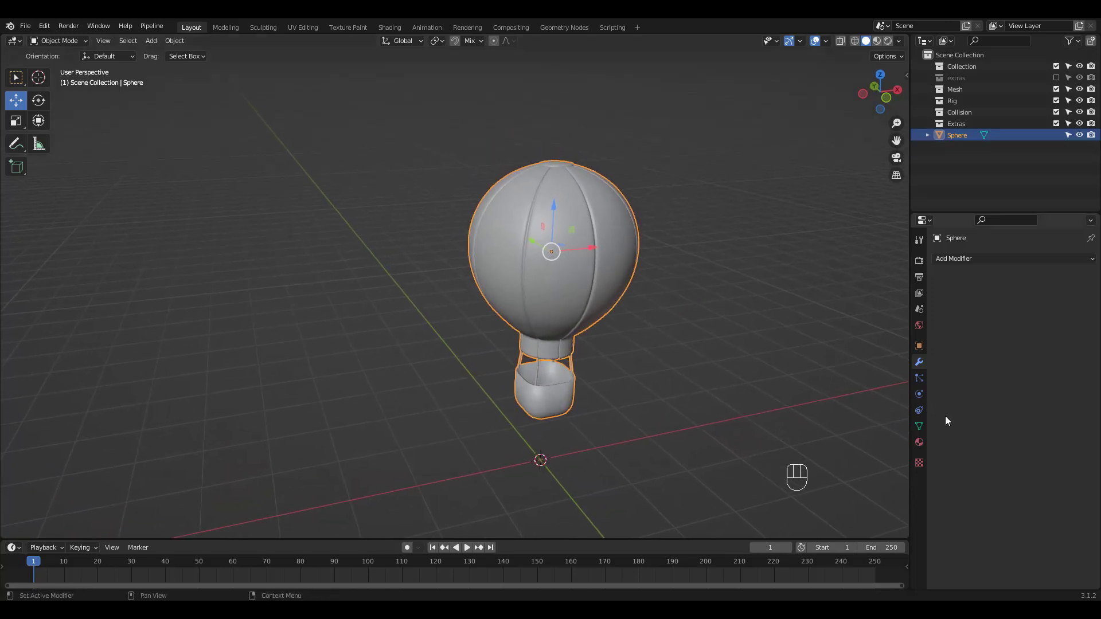
Enable Auto Smooth for the joined balloon's normals and deselect the balloon.
{"action": "left_click", "coordinate": [918, 426]}
{"action": "left_click", "coordinate": [955, 480]}
{"action": "left_click", "coordinate": [1000, 498]}
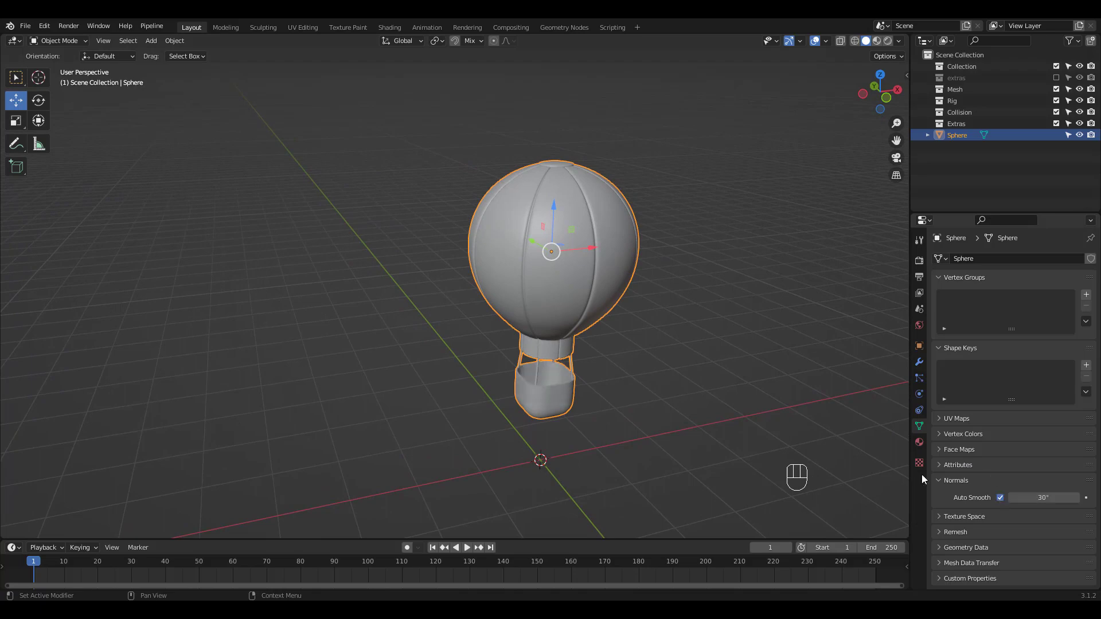
{"action": "left_click", "coordinate": [657, 356]}
{"action": "middle_click_drag", "start_coordinate": [655, 346], "coordinate": [648, 328]}
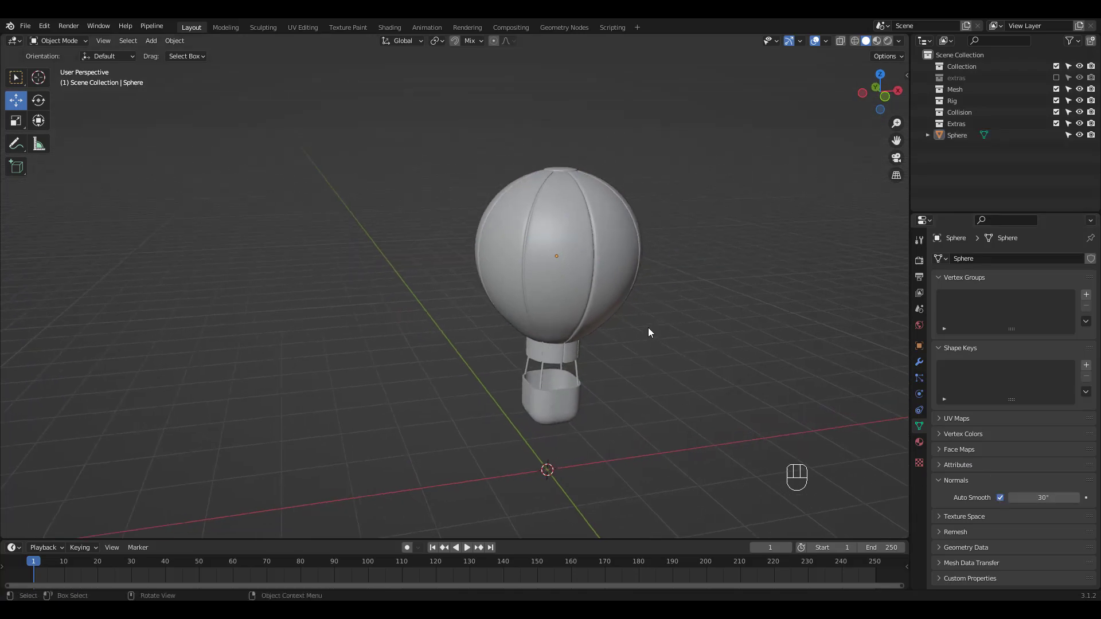
View the joined balloon's combined UV layout in the UV Editing workspace.
{"action": "left_click", "coordinate": [311, 26]}
{"action": "key", "text": "a"}
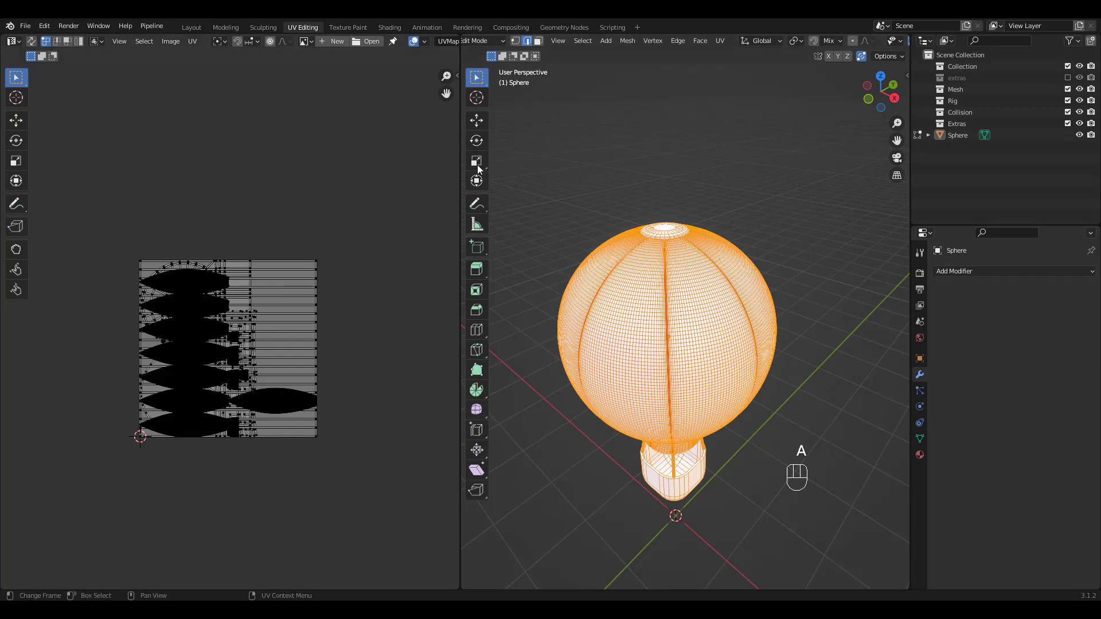
{"action": "key", "text": "Tab"}
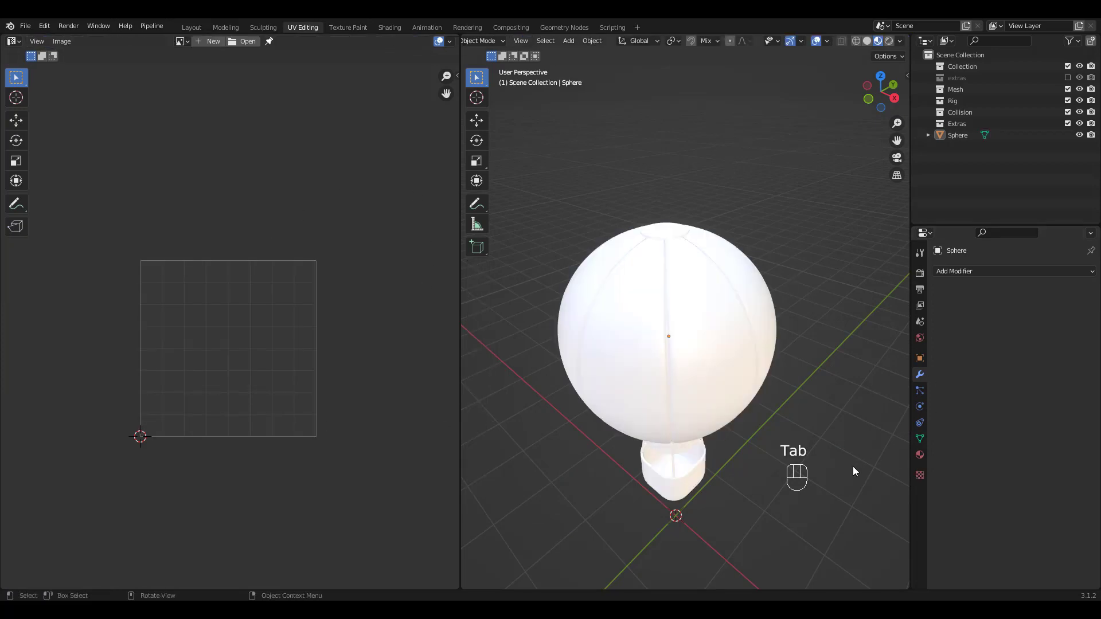
Give the balloon a new material with resurrect-64-8x.jpg as the image texture for its base color.
{"action": "left_click", "coordinate": [919, 457]}
{"action": "left_click", "coordinate": [1023, 320]}
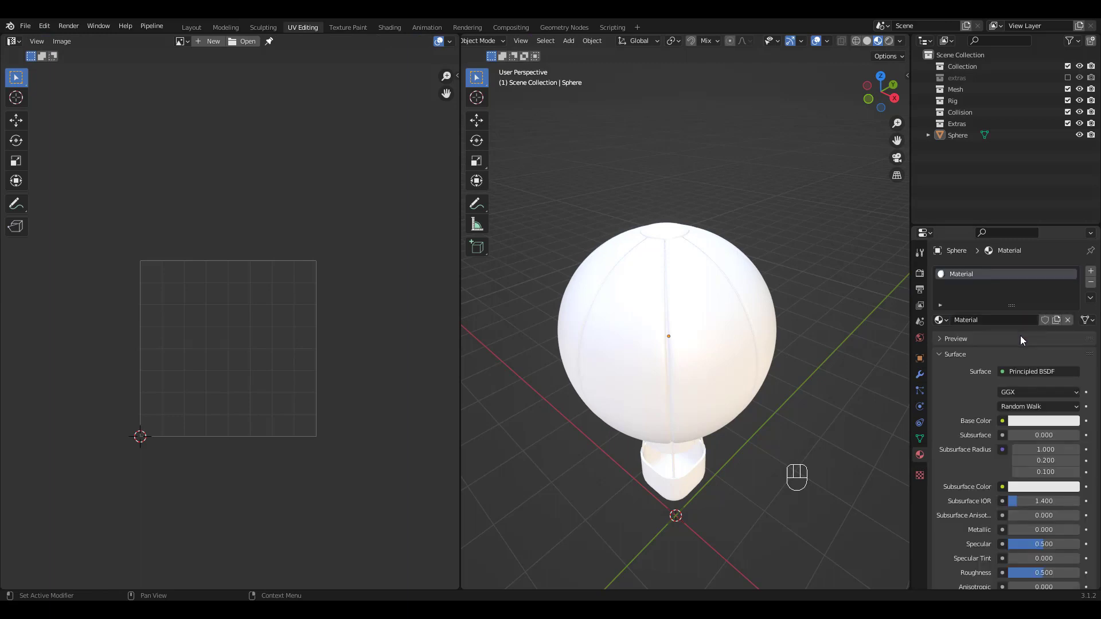
{"action": "left_click", "coordinate": [1001, 421]}
{"action": "left_click", "coordinate": [761, 496]}
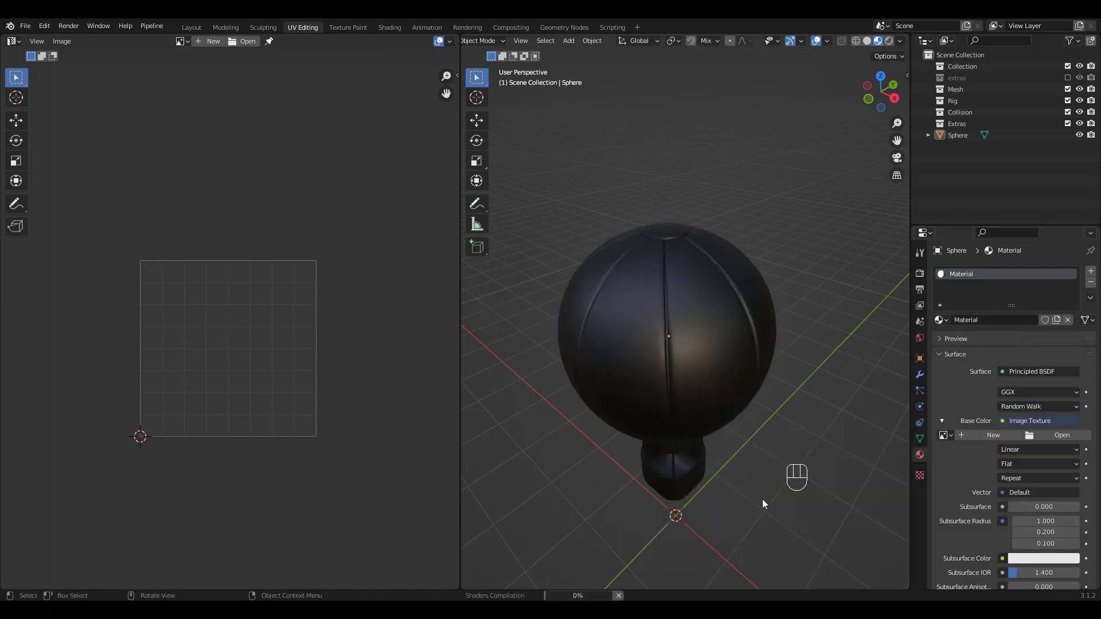
{"action": "left_click", "coordinate": [1054, 435]}
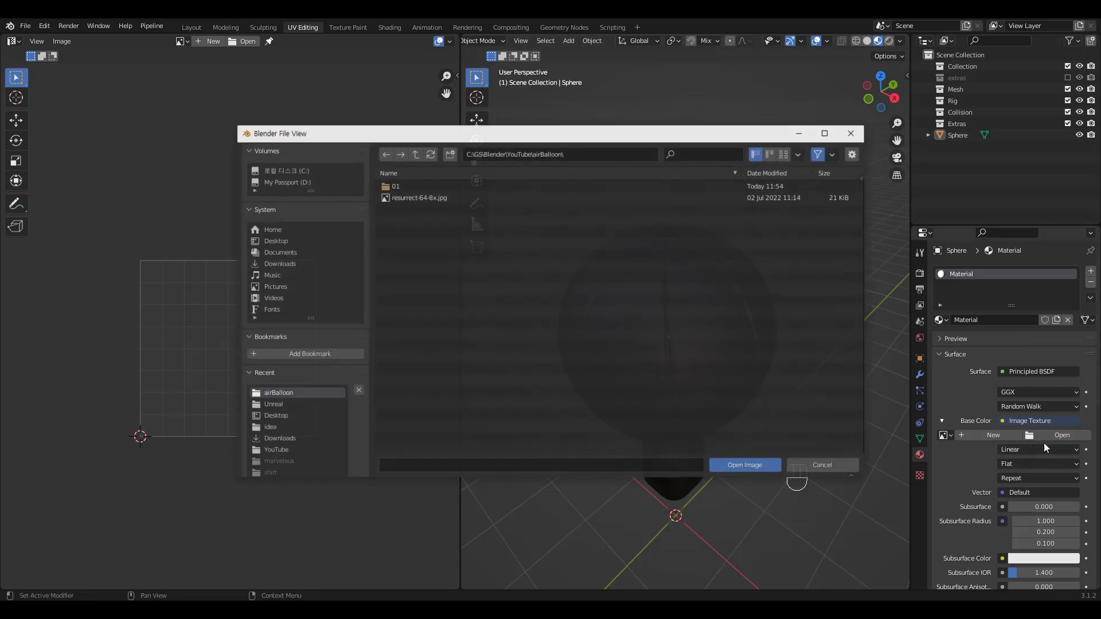
{"action": "left_click", "coordinate": [440, 199]}
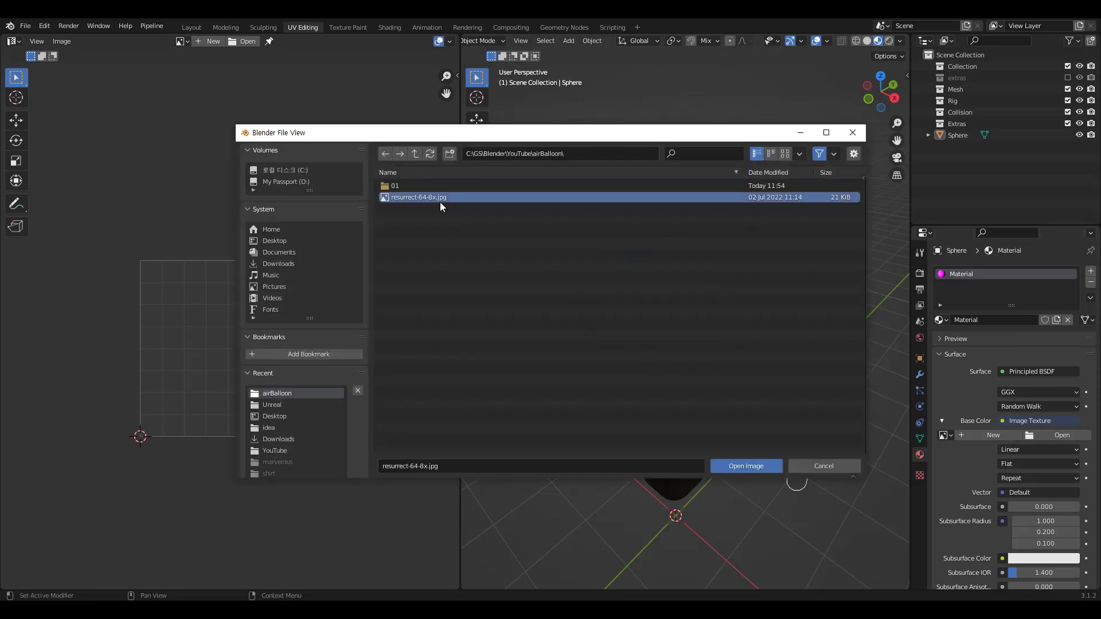
{"action": "left_click", "coordinate": [762, 465]}
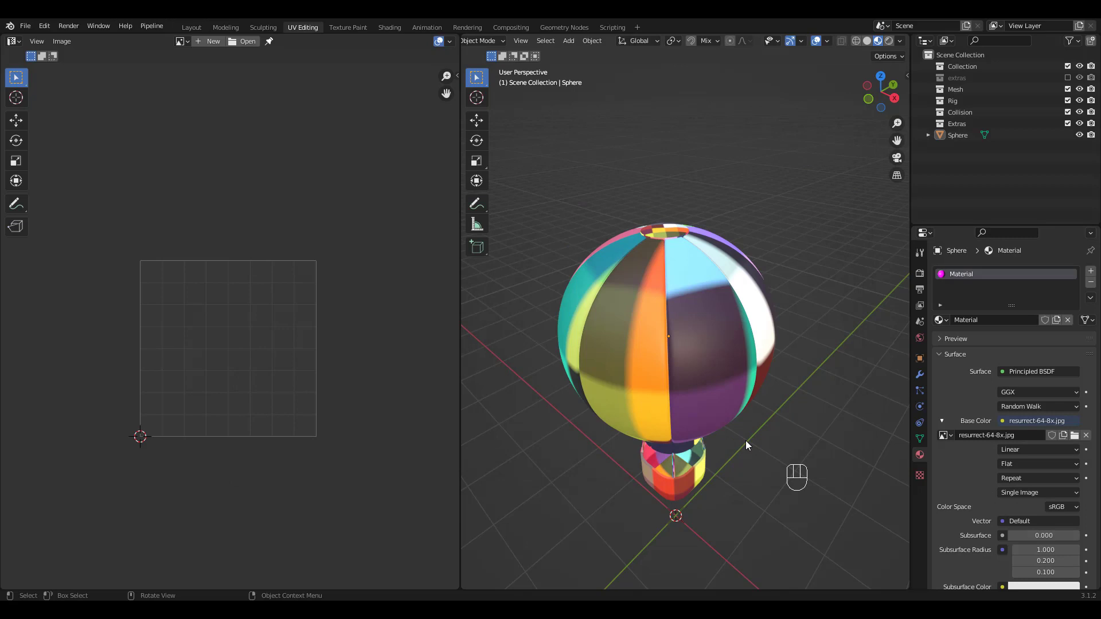
Display the resurrect-64-8x.jpg palette image as the backdrop for the UV layout.
{"action": "left_click", "coordinate": [181, 42]}
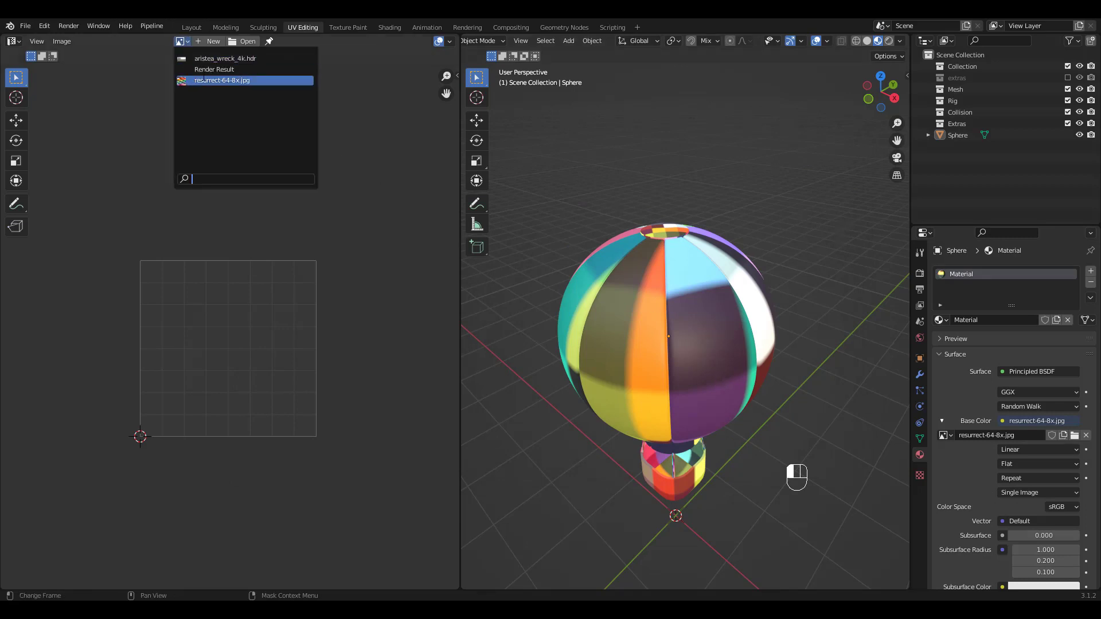
{"action": "left_click", "coordinate": [218, 80]}
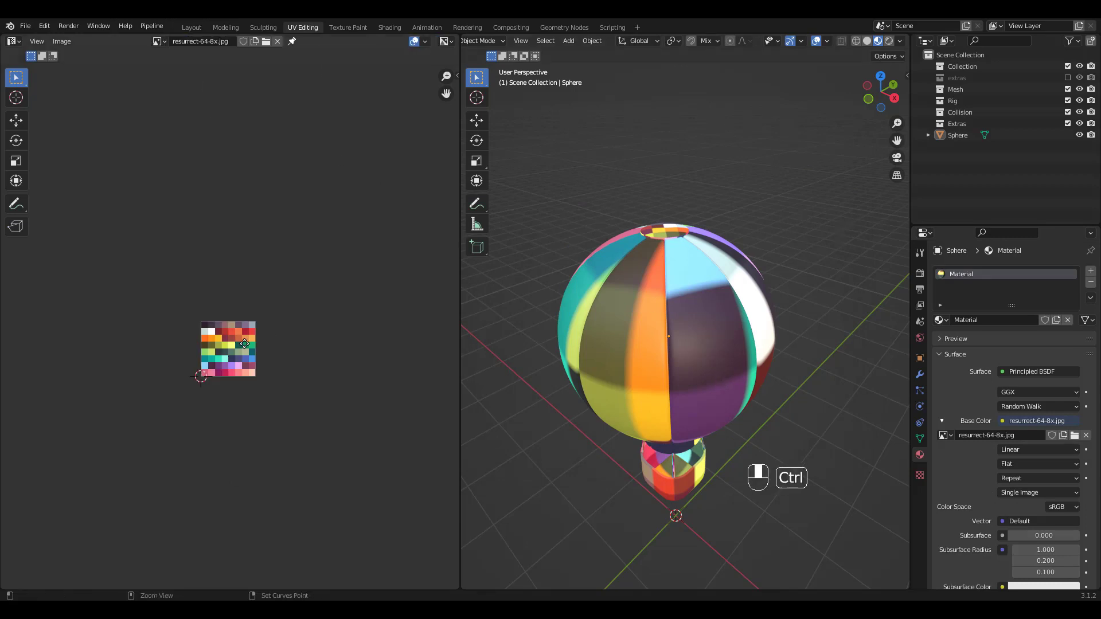
{"action": "middle_click_drag", "start_coordinate": [270, 265], "coordinate": [363, 287], "text": "ctrl"}
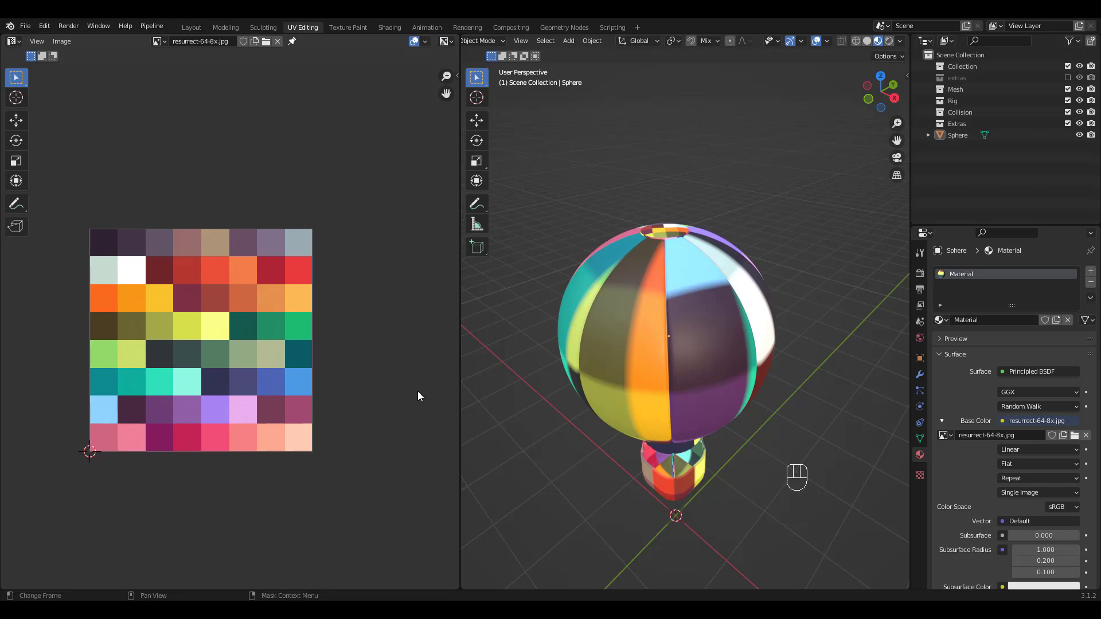
In Edit Mode with face selection, select four alternating panels of the balloon envelope as linked islands.
{"action": "key", "text": "Tab"}
{"action": "middle_click_drag", "start_coordinate": [728, 316], "coordinate": [785, 343], "text": "ctrl"}
{"action": "key", "text": "3"}
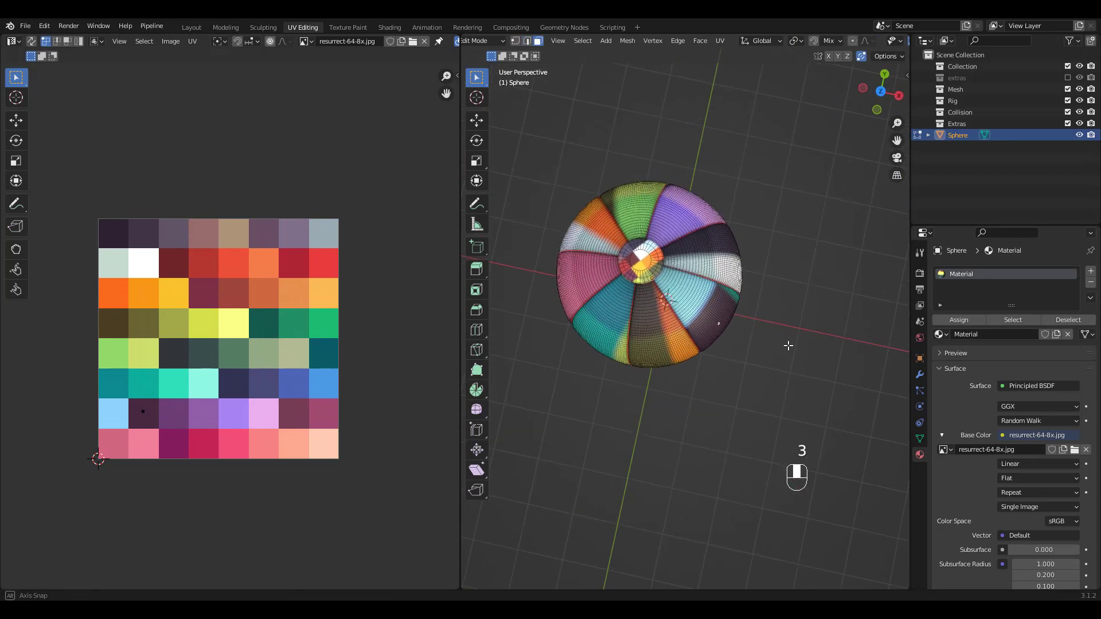
{"action": "key", "text": "l"}
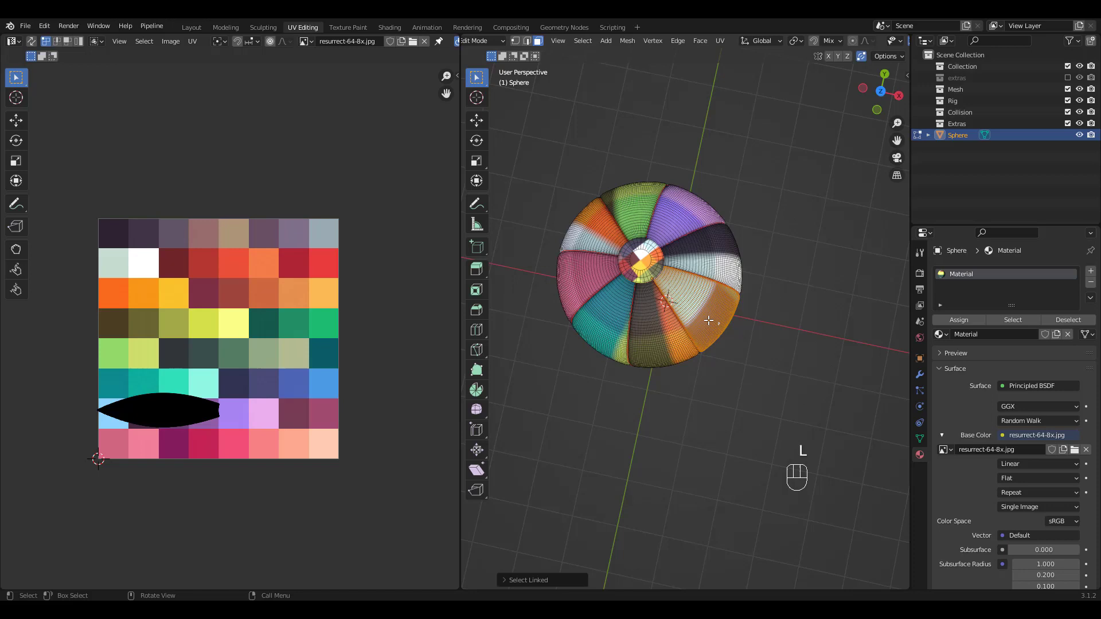
{"action": "key", "text": "l"}
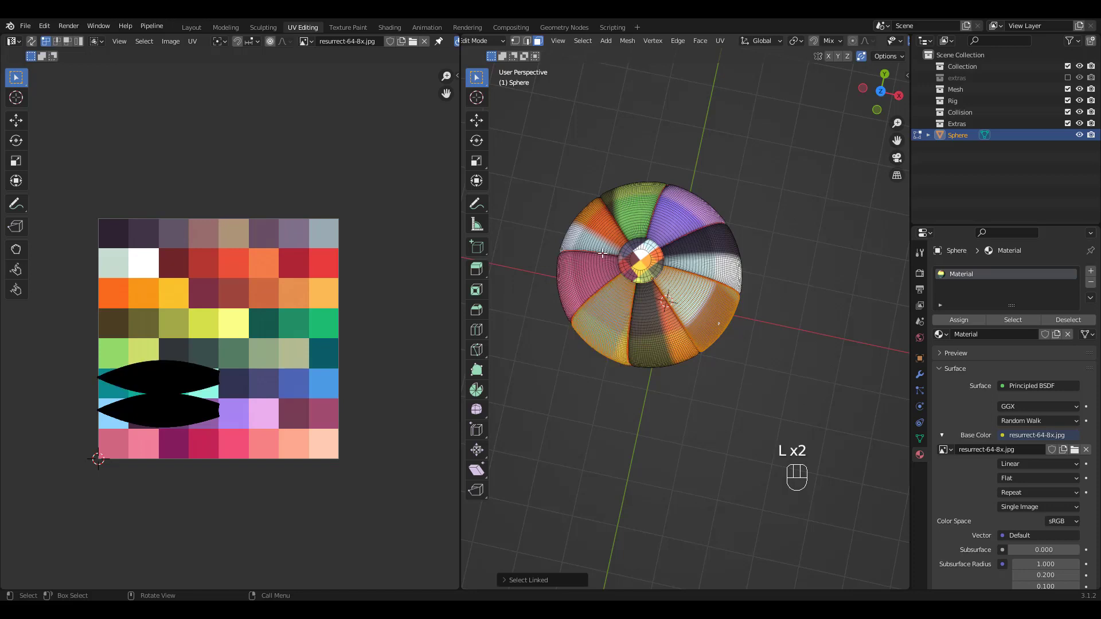
{"action": "key", "text": "l"}
{"action": "key", "text": "l"}
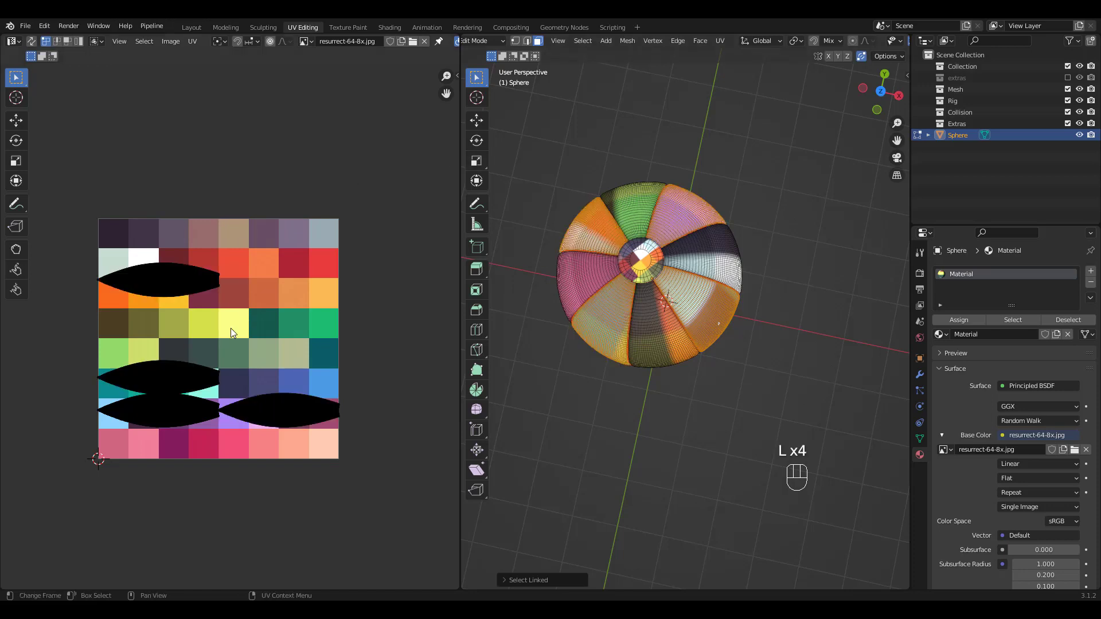
Scale the UV islands of the four selected envelope panels down to 0.01 on all axes.
{"action": "key", "text": "a"}
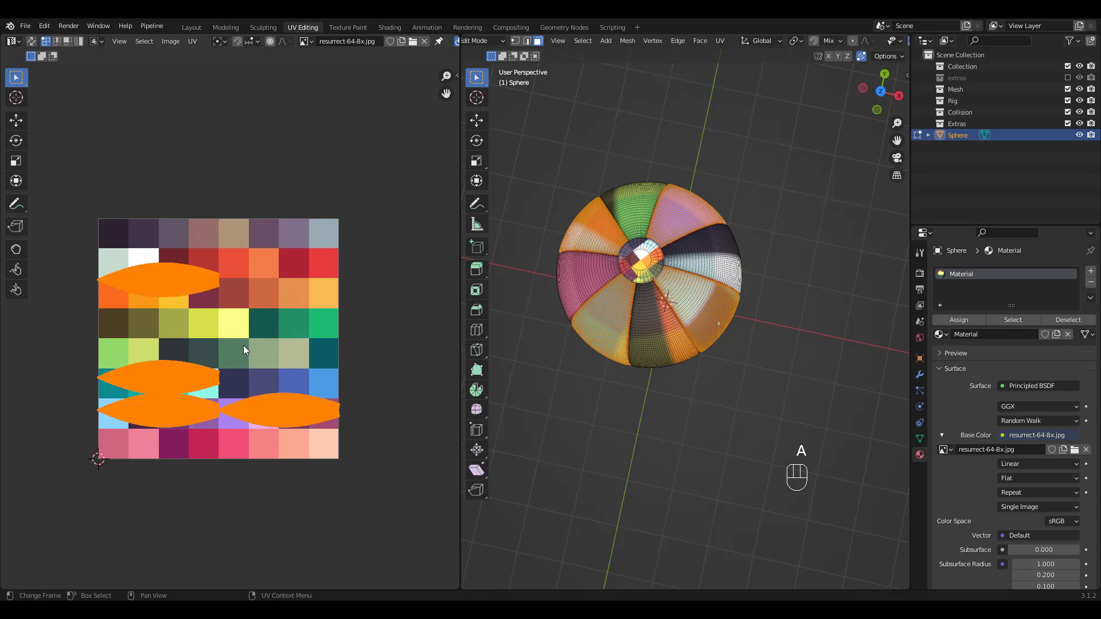
{"action": "key", "text": "s"}
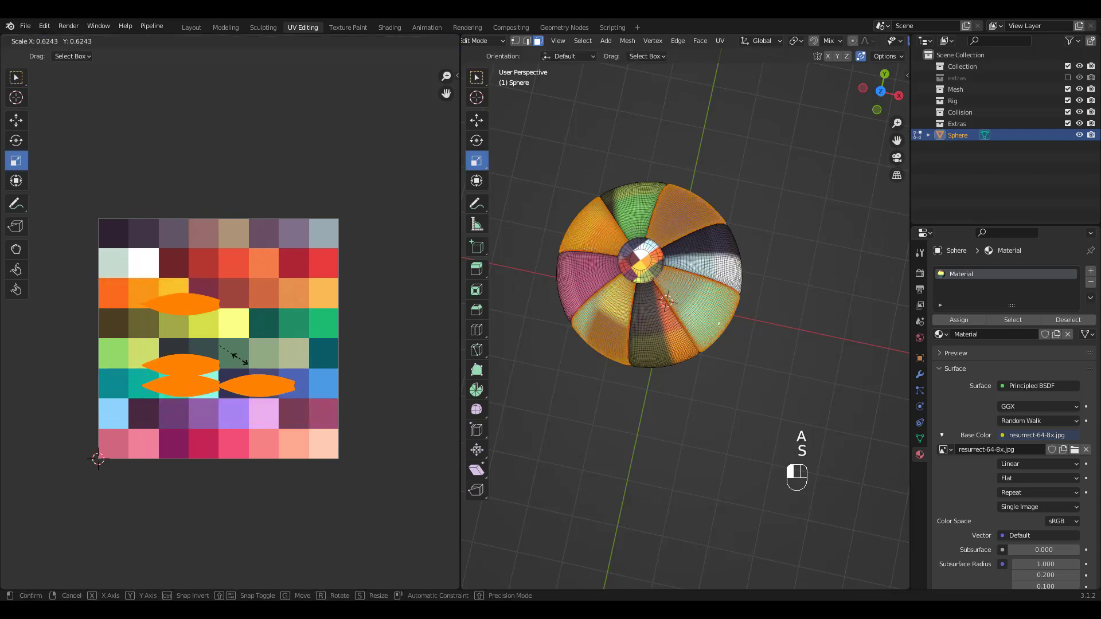
{"action": "left_click", "coordinate": [224, 349]}
{"action": "left_click", "coordinate": [81, 580]}
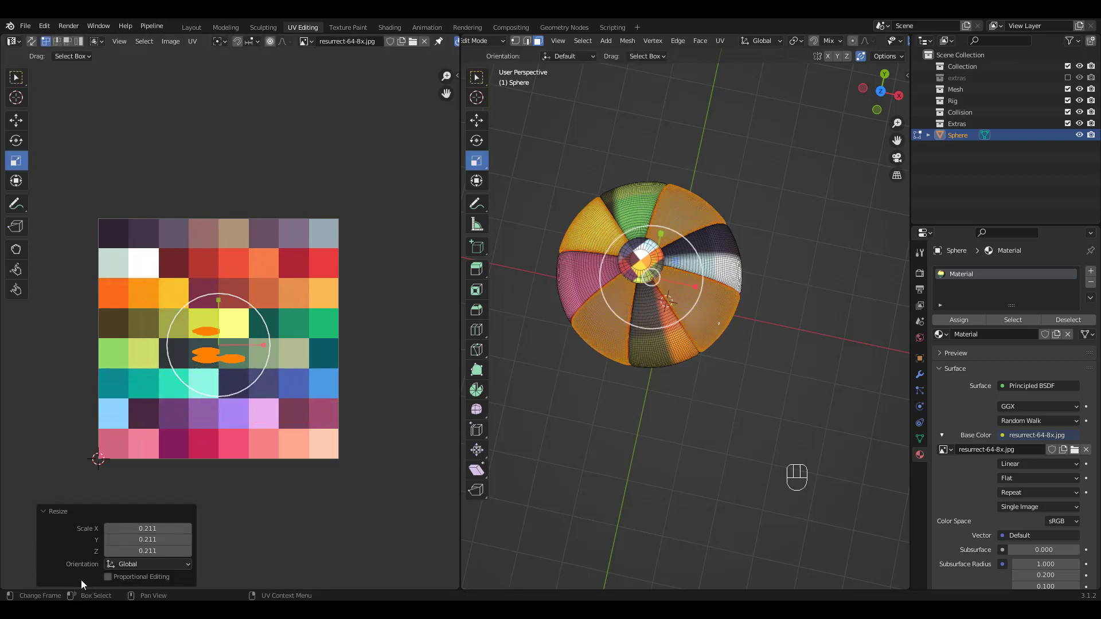
{"action": "left_click_drag", "start_coordinate": [146, 528], "coordinate": [146, 555]}
{"action": "type", "text": "0."}
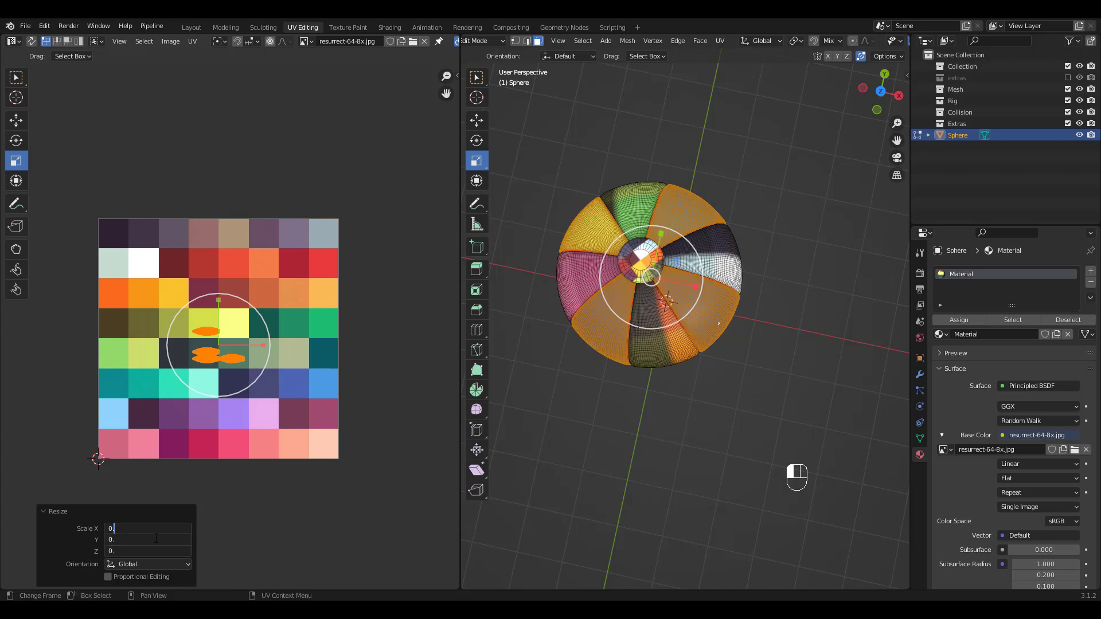
{"action": "key", "text": "Return"}
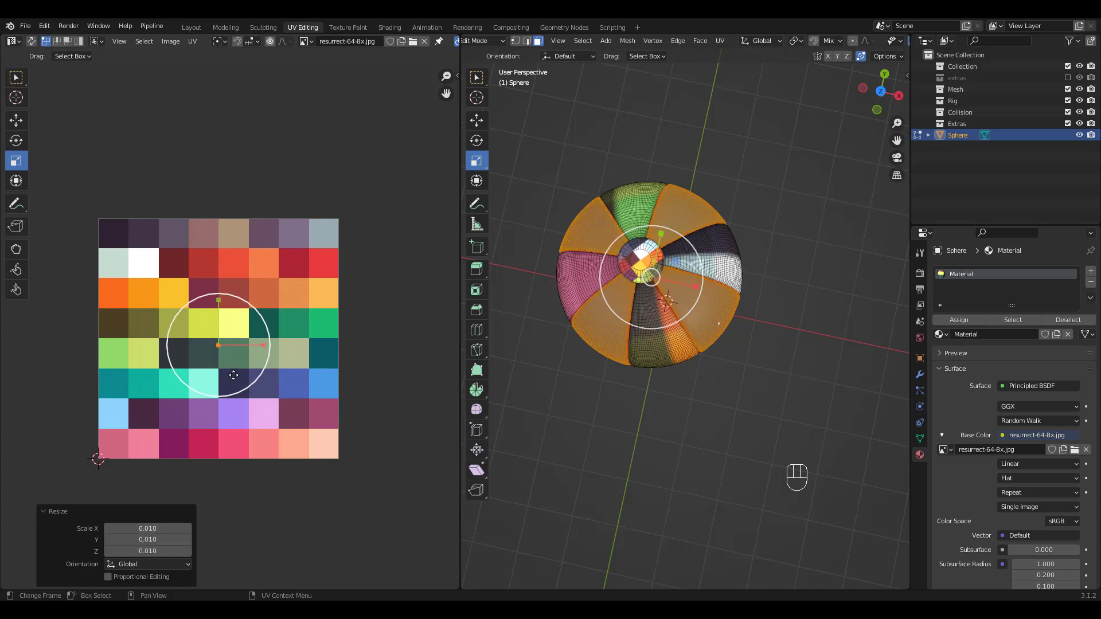
Move the selected panels' UVs onto the royal blue swatch, seventh in the palette's sixth row, and check the color without overlays.
{"action": "key", "text": "g"}
{"action": "left_click_drag", "start_coordinate": [218, 344], "coordinate": [307, 396]}
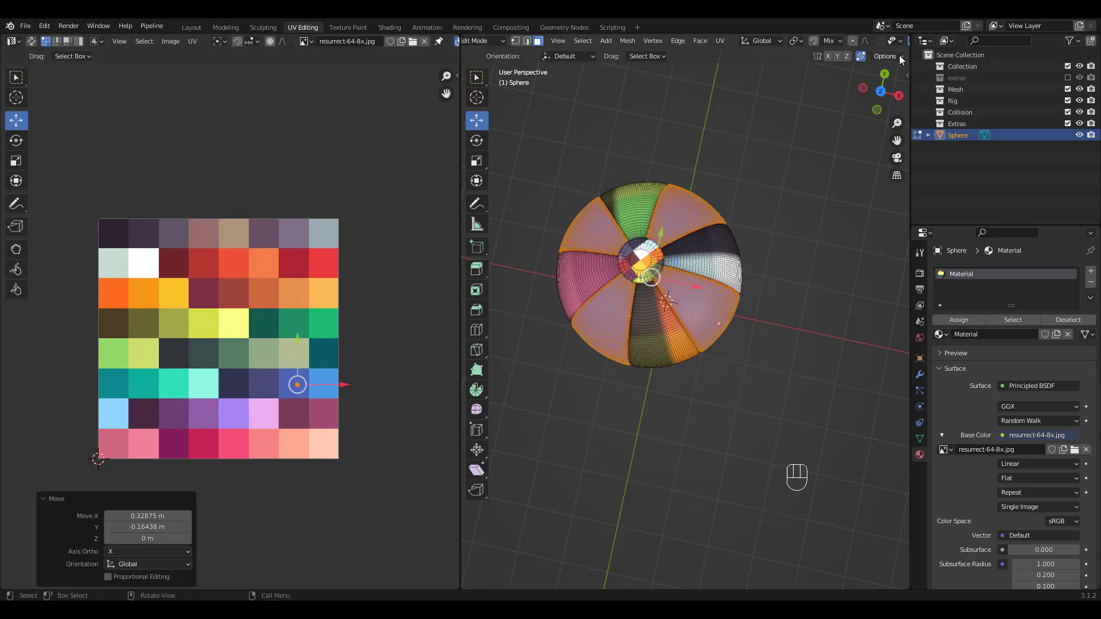
{"action": "scroll", "coordinate": [687, 43], "scroll_direction": "down", "scroll_amount": 5}
{"action": "left_click", "coordinate": [816, 42]}
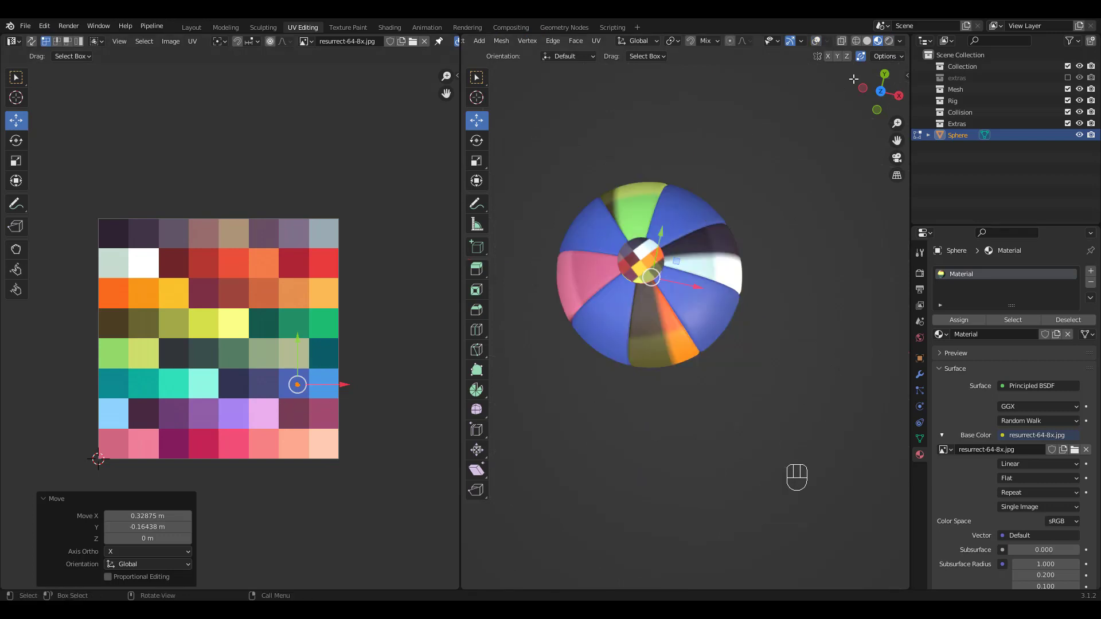
{"action": "left_click", "coordinate": [818, 43]}
Select the four remaining alternating envelope panels between the blue ones as linked islands.
{"action": "left_click", "coordinate": [641, 192]}
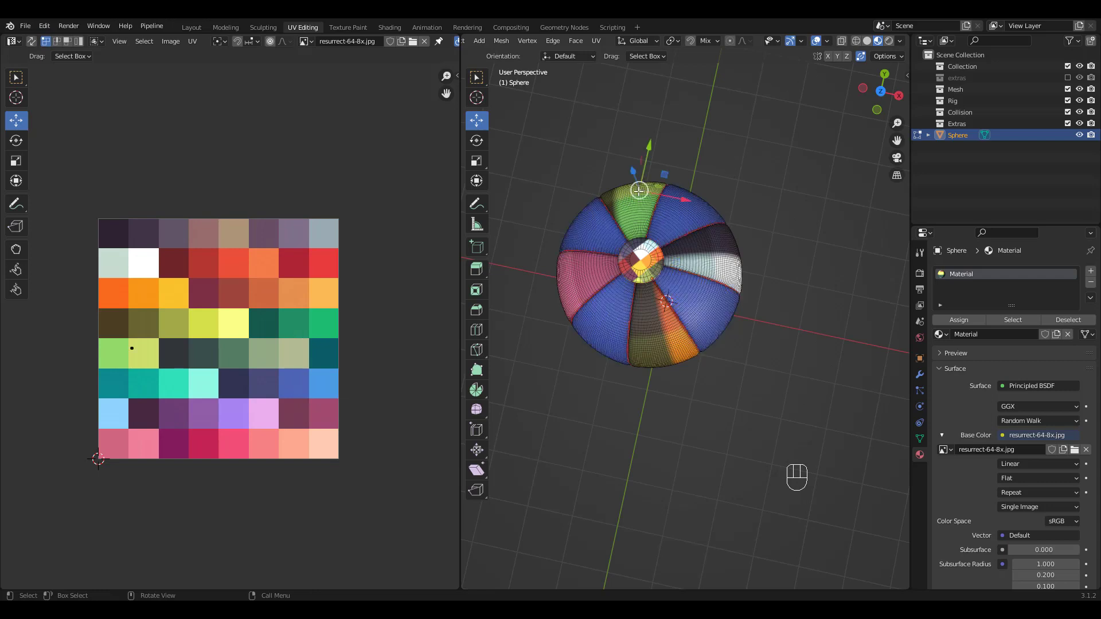
{"action": "key", "text": "l"}
{"action": "key", "text": "l"}
{"action": "key", "text": "l"}
{"action": "key", "text": "l"}
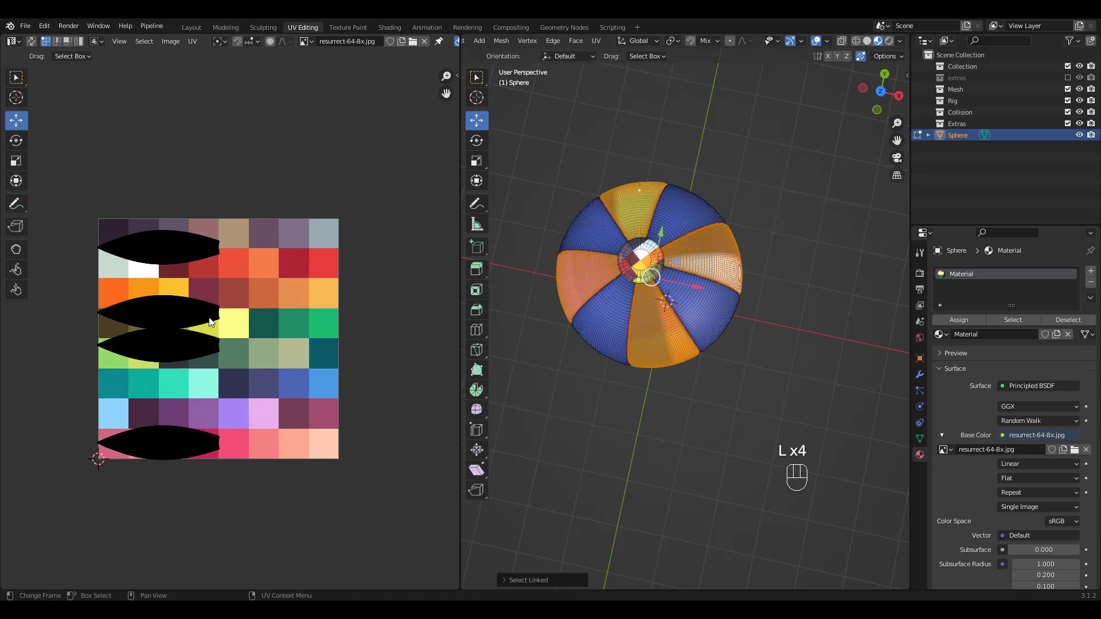
Scale the UV islands of the four remaining envelope panels down to 0.01 on all axes.
{"action": "key", "text": "a"}
{"action": "key", "text": "s"}
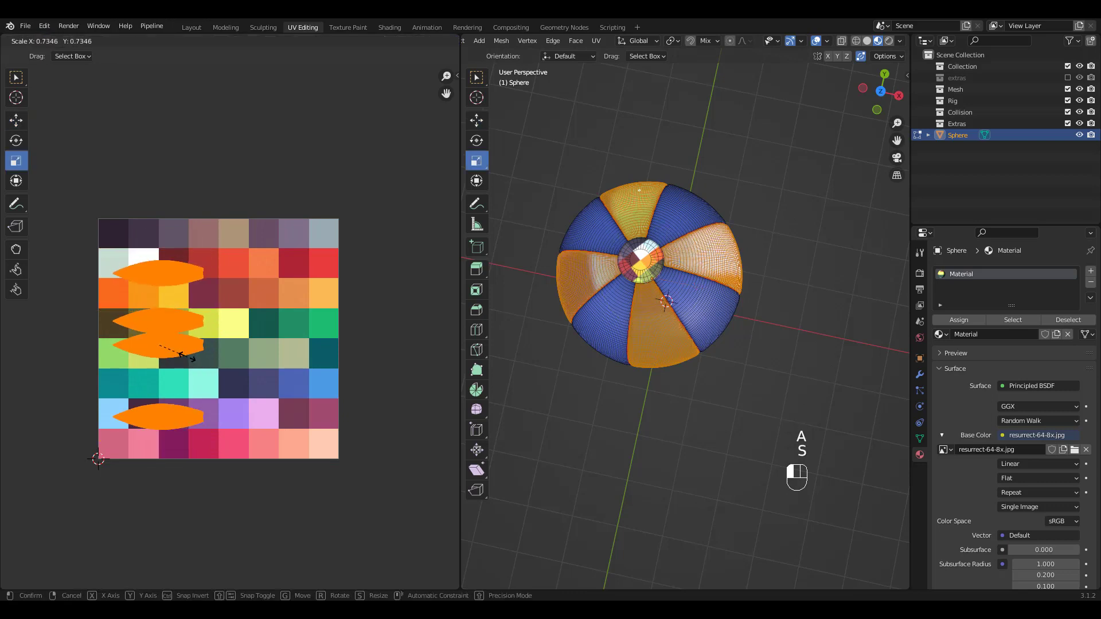
{"action": "left_click", "coordinate": [180, 355]}
{"action": "left_click", "coordinate": [135, 527]}
{"action": "type", "text": "0.01"}
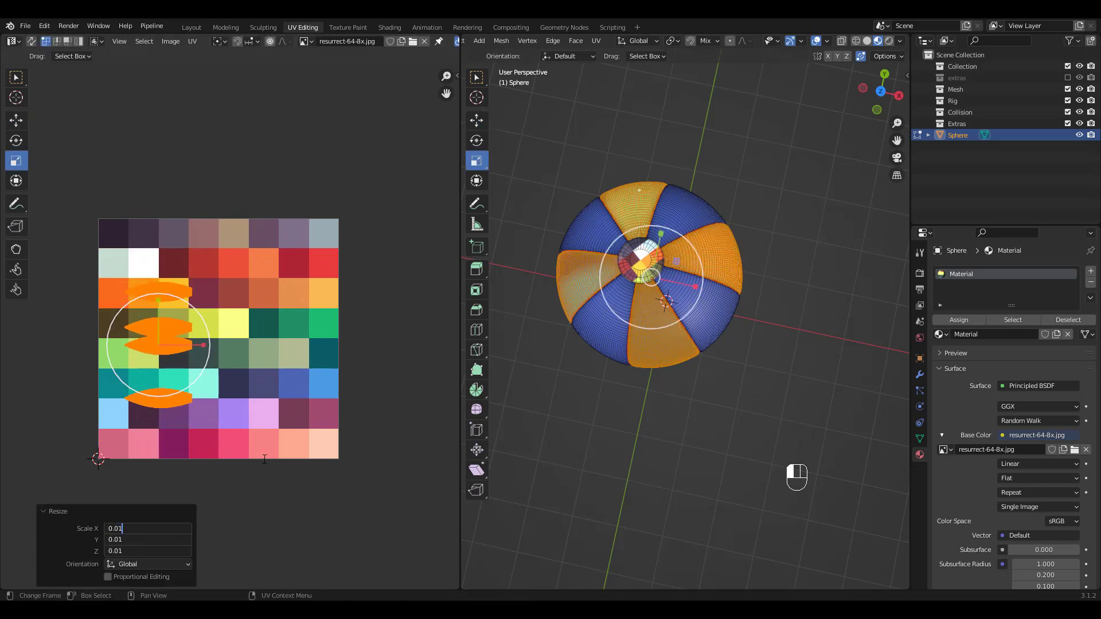
{"action": "left_click", "coordinate": [265, 459]}
Try the bright blue swatch at the end of the palette's sixth row on these panels and check it without overlays.
{"action": "key", "text": "g"}
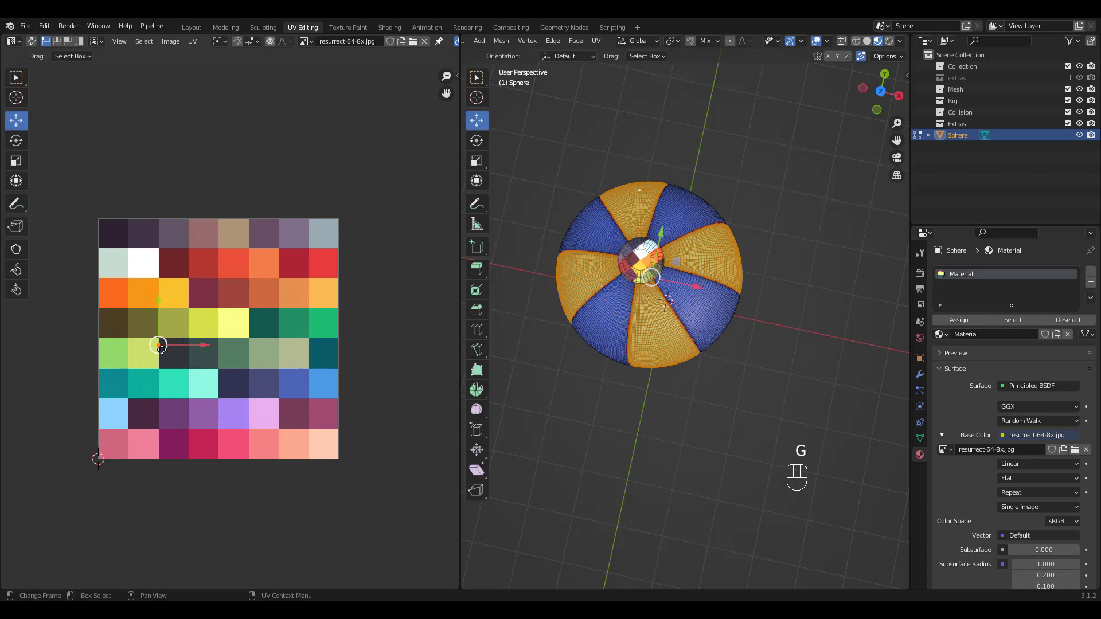
{"action": "left_click", "coordinate": [331, 393]}
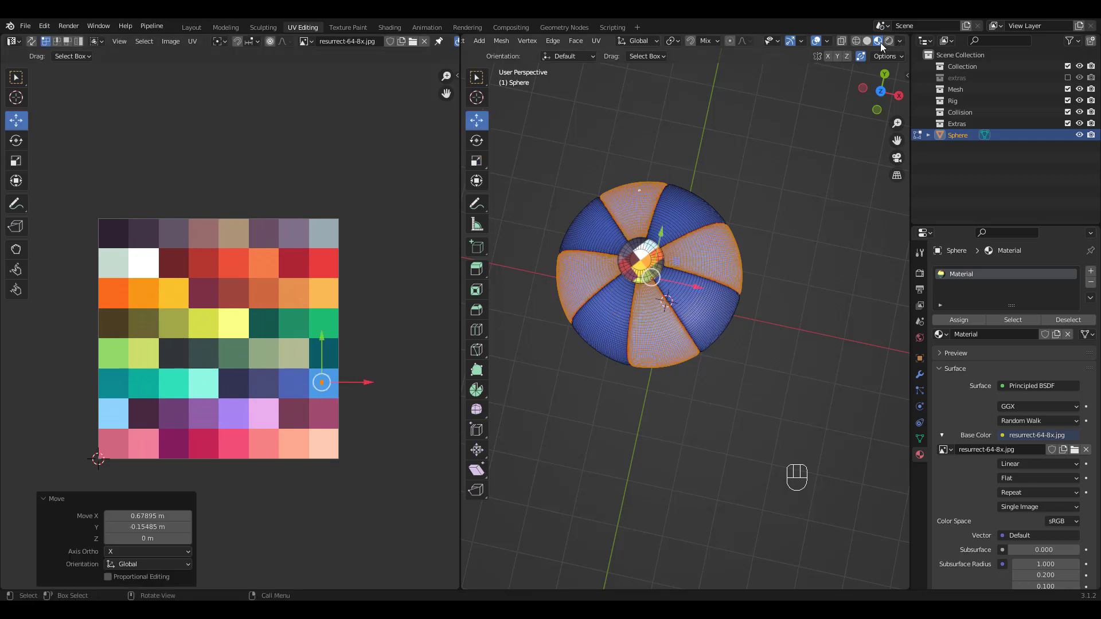
{"action": "left_click", "coordinate": [816, 41]}
{"action": "middle_click_drag", "start_coordinate": [793, 61], "coordinate": [752, 135]}
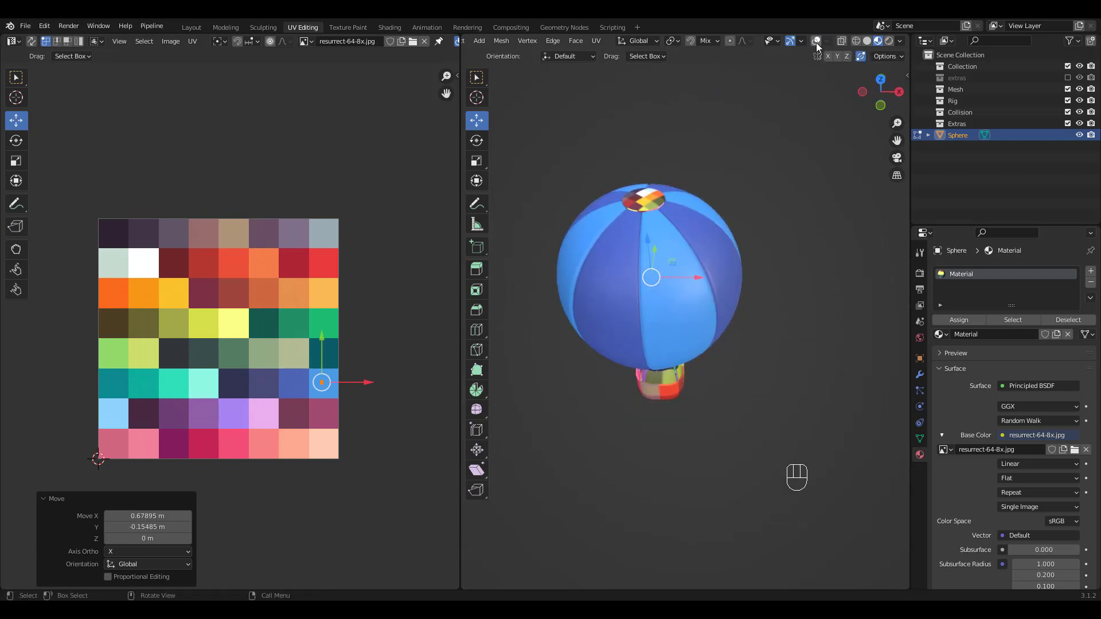
{"action": "left_click", "coordinate": [817, 41]}
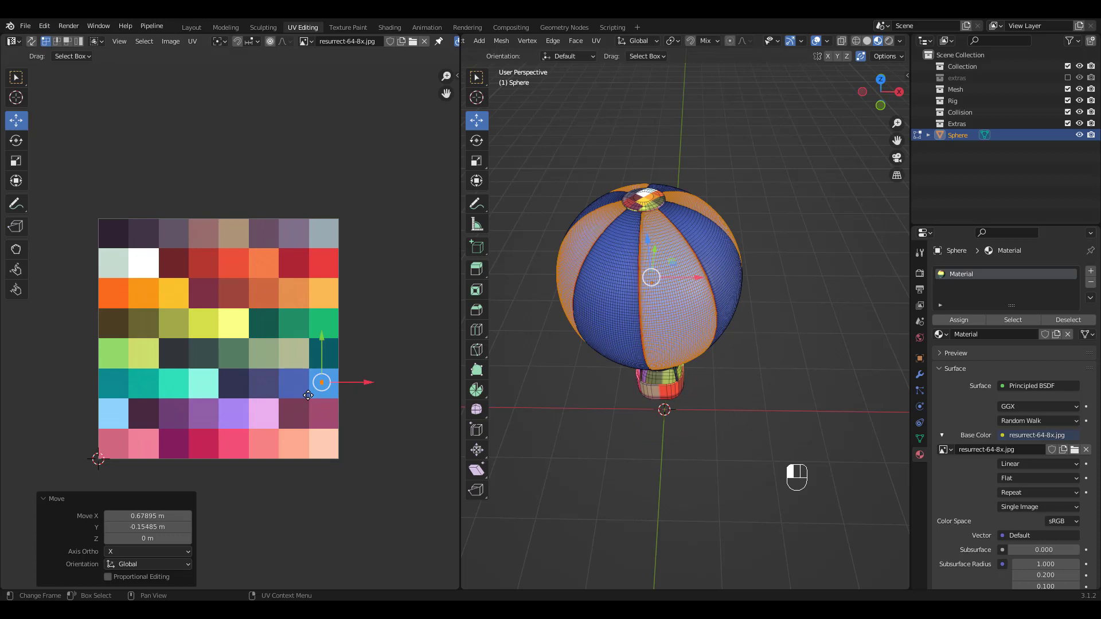
Move these panels' UVs onto the light blue swatch starting the palette's seventh row, check the color without overlays, and deselect the panels.
{"action": "left_click_drag", "start_coordinate": [308, 395], "coordinate": [105, 430]}
{"action": "left_click", "coordinate": [816, 41]}
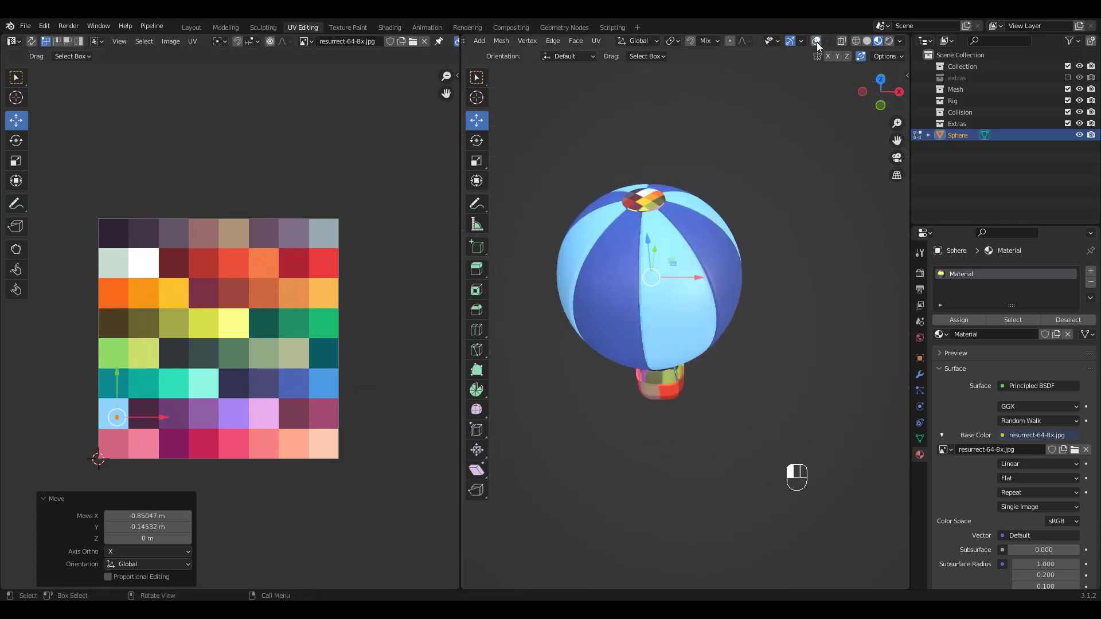
{"action": "middle_click_drag", "start_coordinate": [768, 182], "coordinate": [791, 110]}
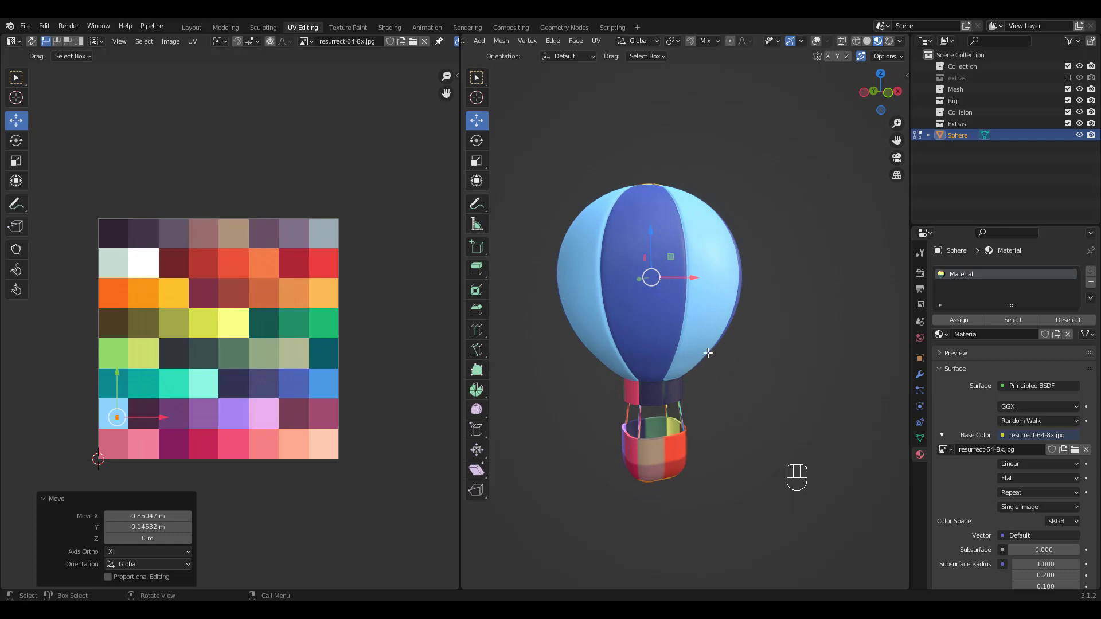
{"action": "left_click", "coordinate": [729, 390]}
{"action": "left_click", "coordinate": [816, 40]}
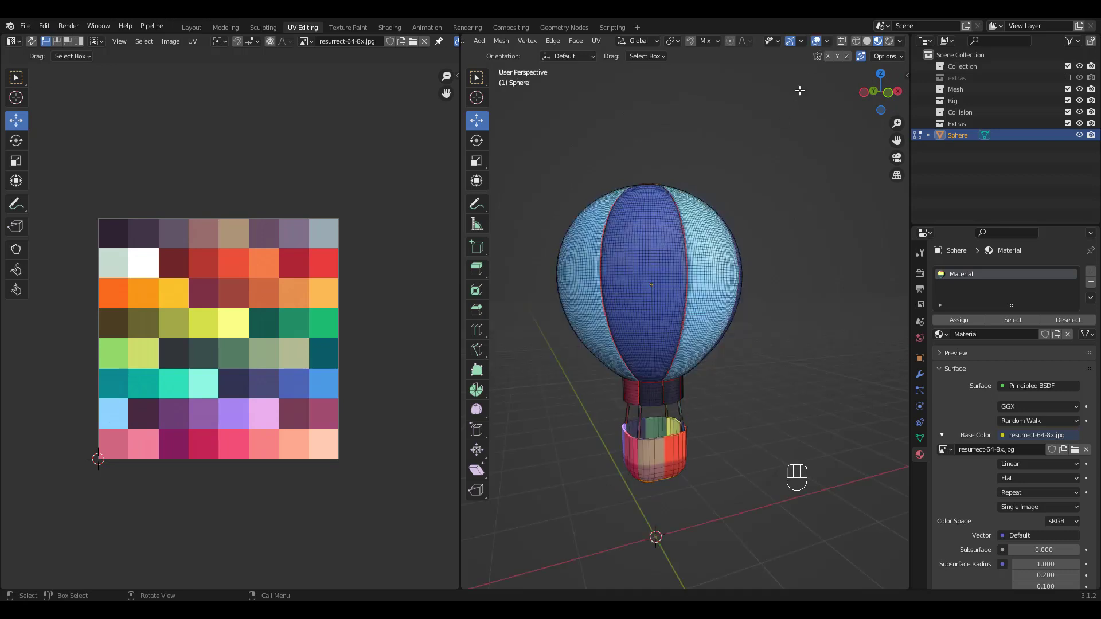
Select all the linked sections of the collar ring beneath the envelope, going around the balloon.
{"action": "key", "text": "l"}
{"action": "key", "text": "l"}
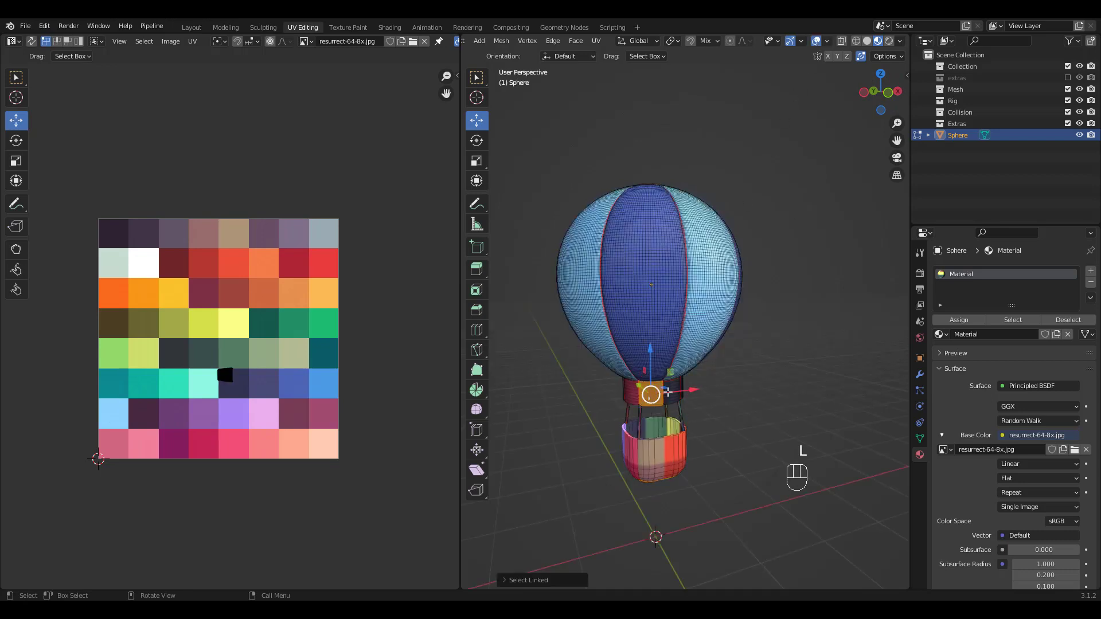
{"action": "middle_click_drag", "start_coordinate": [717, 367], "coordinate": [805, 363]}
{"action": "key", "text": "l"}
{"action": "key", "text": "l"}
{"action": "key", "text": "l"}
{"action": "key", "text": "l"}
{"action": "key", "text": "l"}
{"action": "key", "text": "l"}
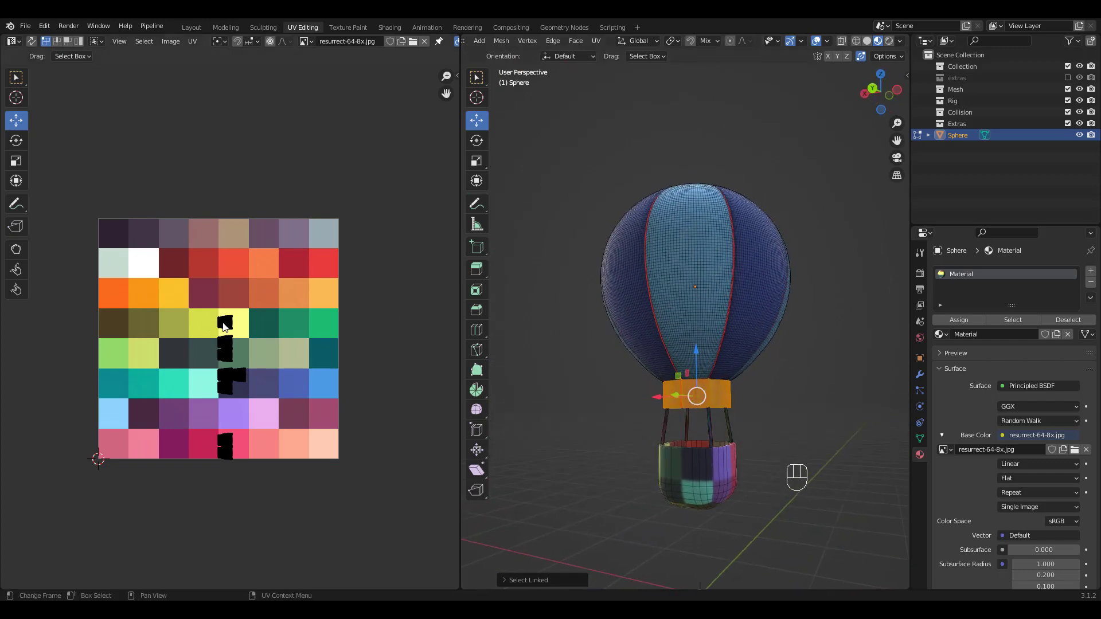
Shrink all of the collar ring's UV islands together almost to a single point.
{"action": "key", "text": "a"}
{"action": "key", "text": "s"}
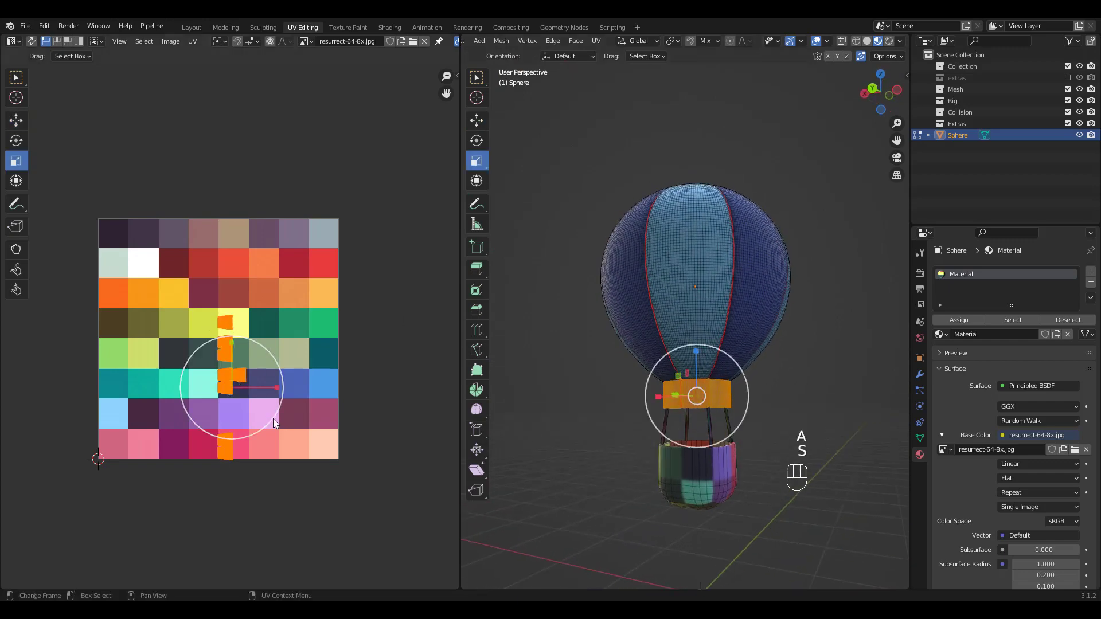
{"action": "left_click", "coordinate": [238, 392]}
{"action": "left_click_drag", "start_coordinate": [148, 528], "coordinate": [148, 550]}
{"action": "type", "text": "0.00"}
{"action": "key", "text": "Return"}
Move the collar ring's UVs onto the dark blue swatch, sixth in the palette's sixth row, and check the color without overlays.
{"action": "key", "text": "g"}
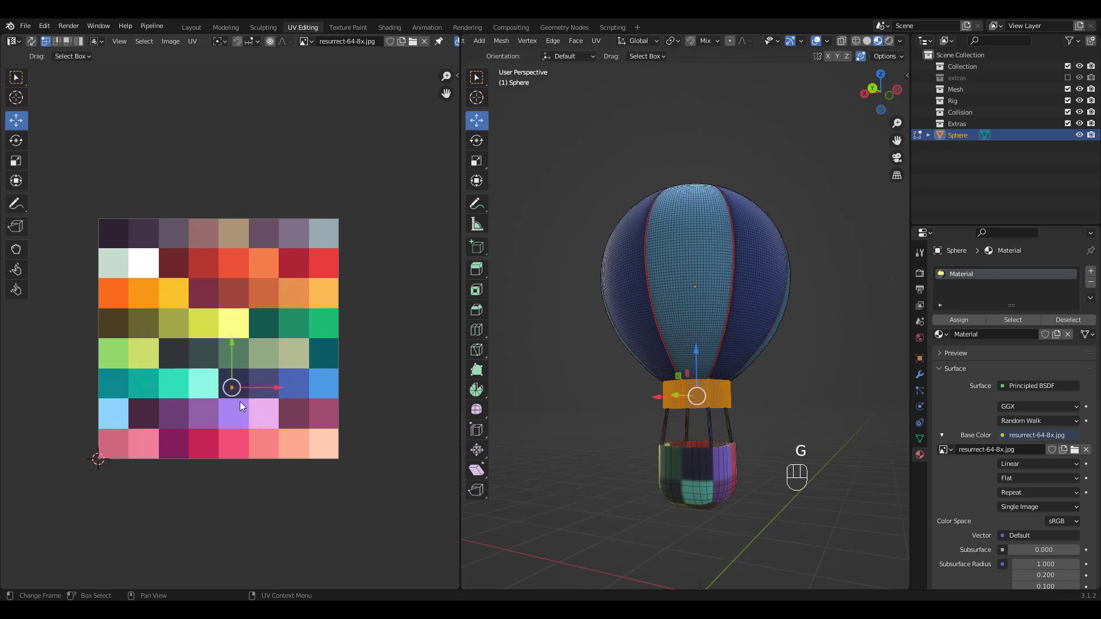
{"action": "left_click_drag", "start_coordinate": [235, 390], "coordinate": [273, 391]}
{"action": "middle_click_drag", "start_coordinate": [737, 250], "coordinate": [775, 266]}
{"action": "left_click", "coordinate": [816, 42]}
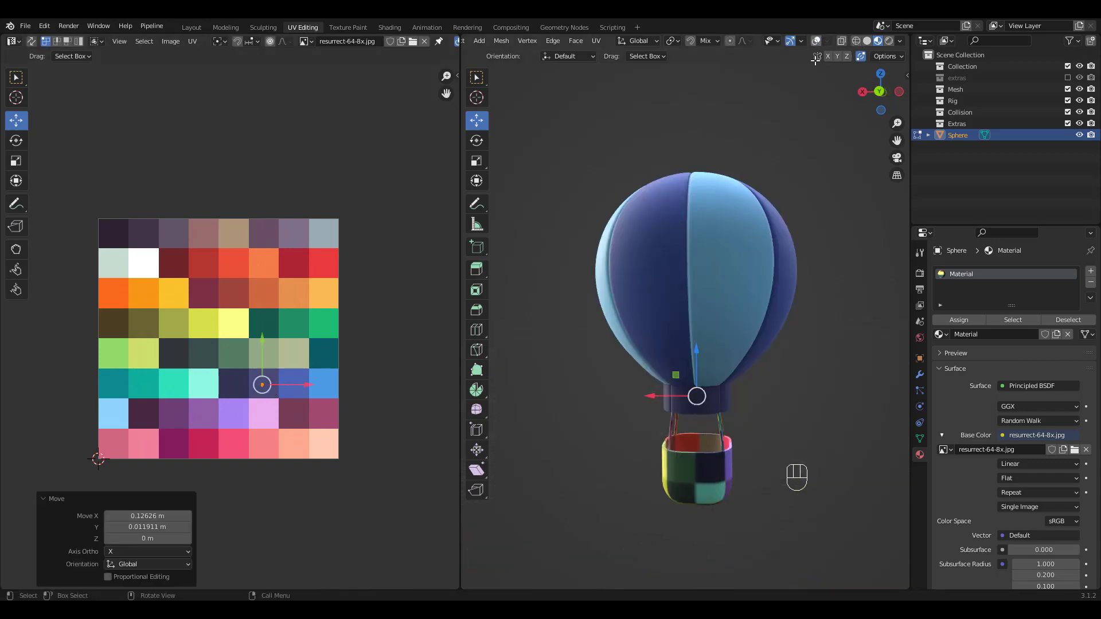
Move the collar ring's UVs onto the mint swatch, fourth in the palette's sixth row, and check the color without overlays.
{"action": "middle_click_drag", "start_coordinate": [768, 230], "coordinate": [801, 228]}
{"action": "middle_click_drag", "start_coordinate": [777, 263], "coordinate": [747, 205], "text": "ctrl"}
{"action": "left_click", "coordinate": [813, 41]}
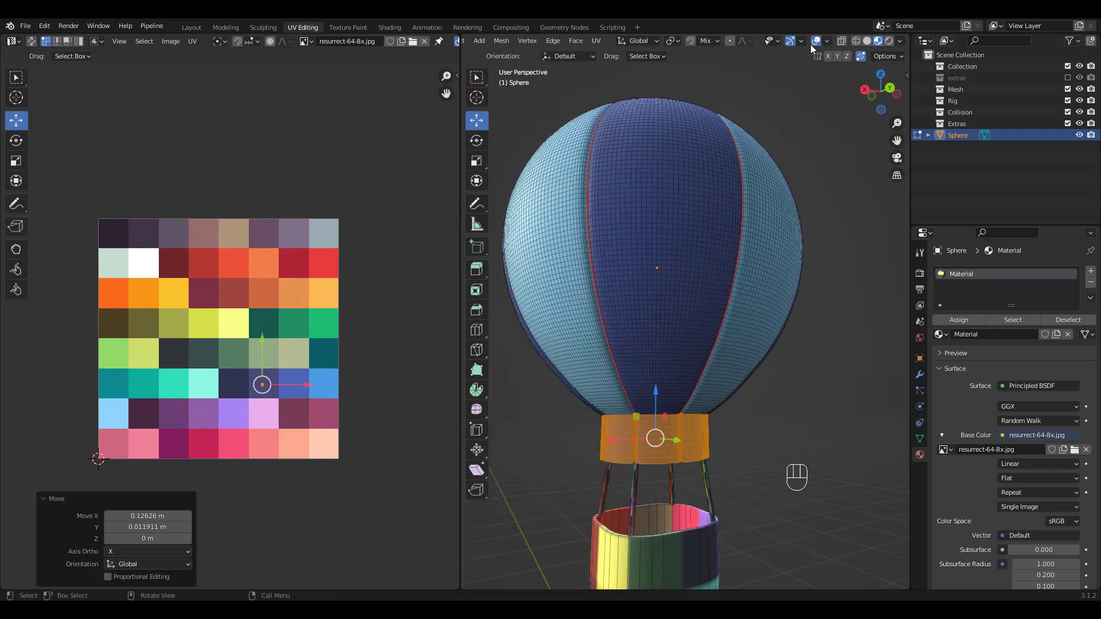
{"action": "left_click_drag", "start_coordinate": [263, 383], "coordinate": [199, 385]}
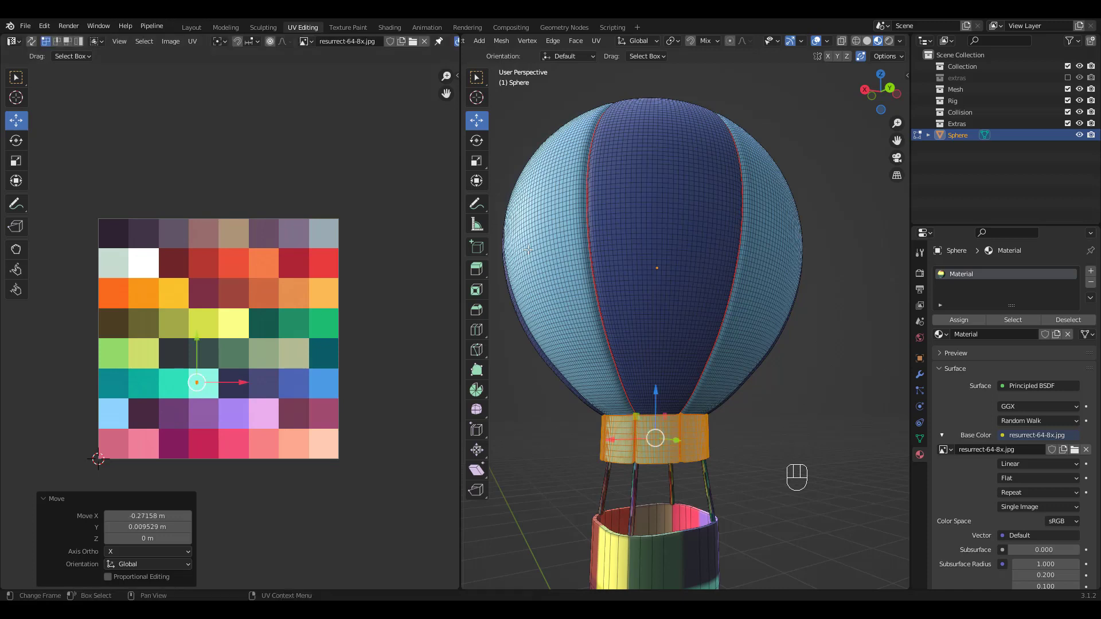
{"action": "left_click", "coordinate": [815, 41]}
{"action": "middle_click_drag", "start_coordinate": [766, 166], "coordinate": [857, 140]}
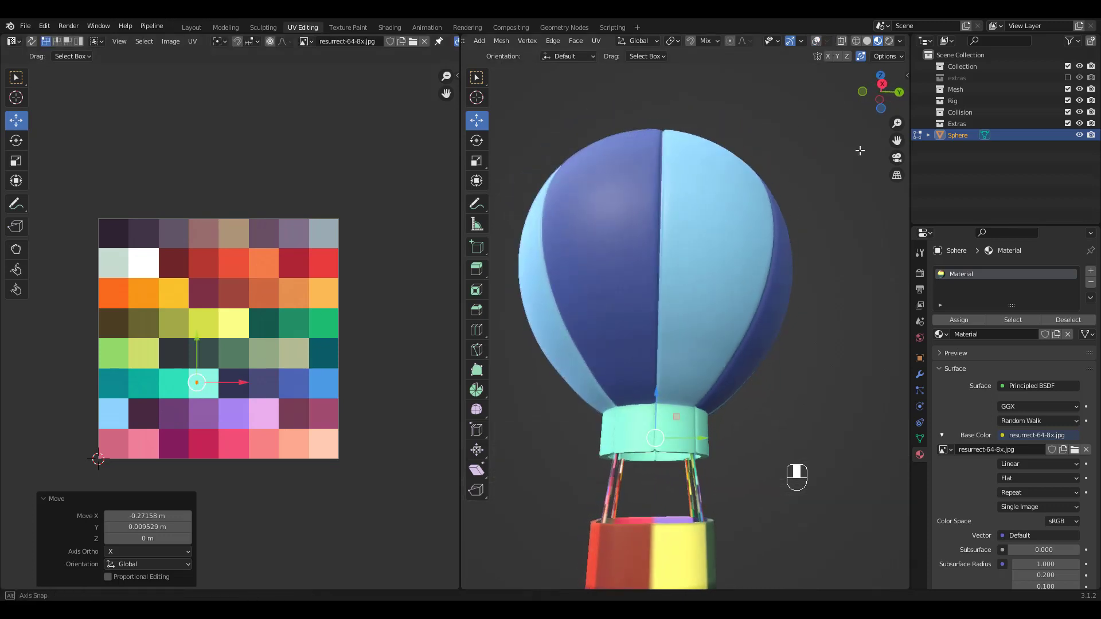
{"action": "left_click", "coordinate": [816, 41]}
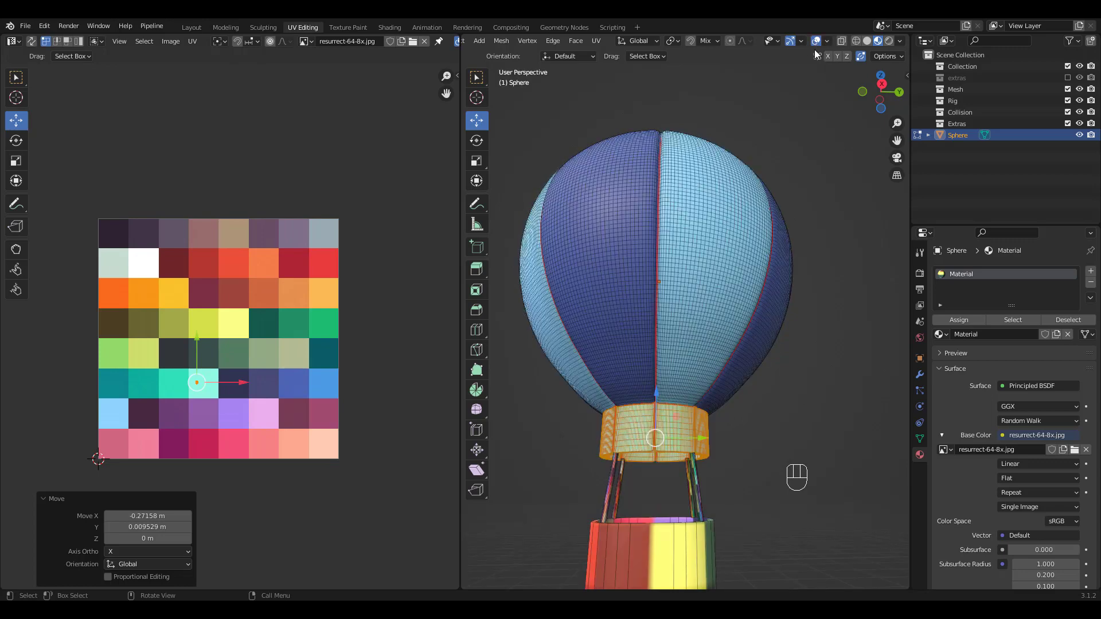
Deselect the collar ring and select all the linked faces of the basket.
{"action": "middle_click_drag", "start_coordinate": [717, 154], "coordinate": [714, 221], "text": "ctrl"}
{"action": "middle_click_drag", "start_coordinate": [714, 172], "coordinate": [708, 227]}
{"action": "middle_click_drag", "start_coordinate": [708, 226], "coordinate": [745, 201], "text": "shift"}
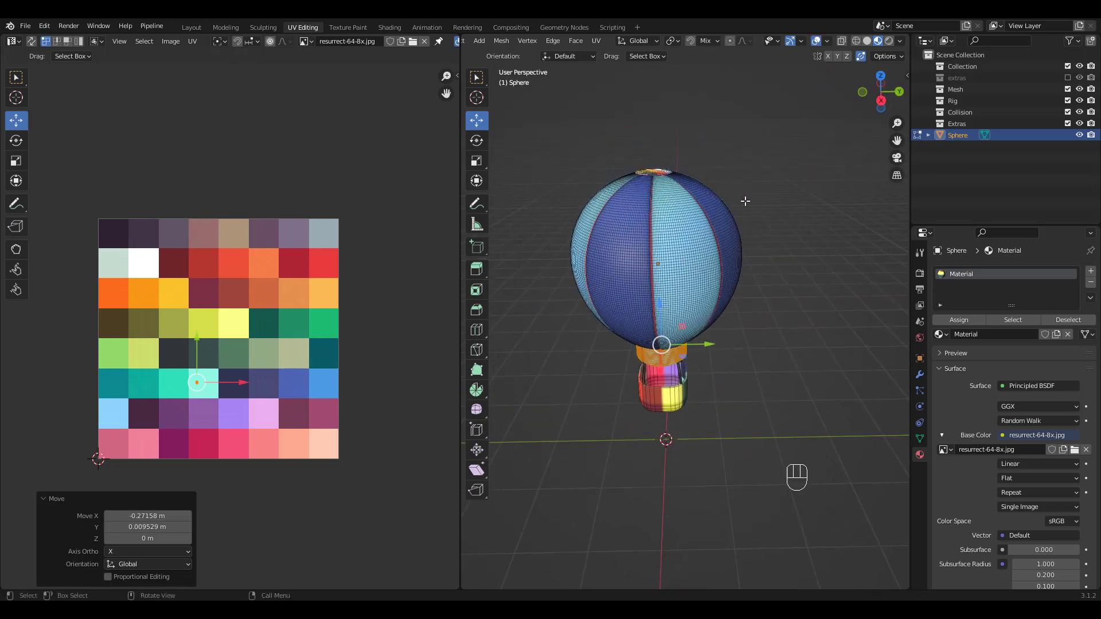
{"action": "left_click", "coordinate": [758, 374]}
{"action": "middle_click_drag", "start_coordinate": [756, 373], "coordinate": [752, 261]}
{"action": "middle_click_drag", "start_coordinate": [688, 348], "coordinate": [748, 293], "text": "ctrl"}
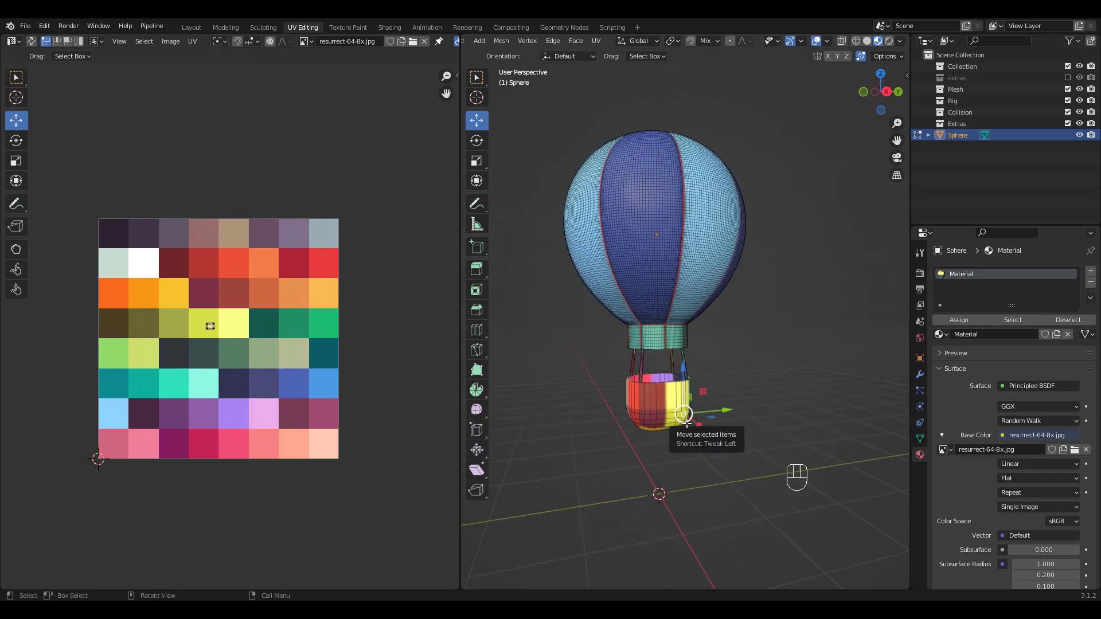
{"action": "left_click", "coordinate": [672, 399]}
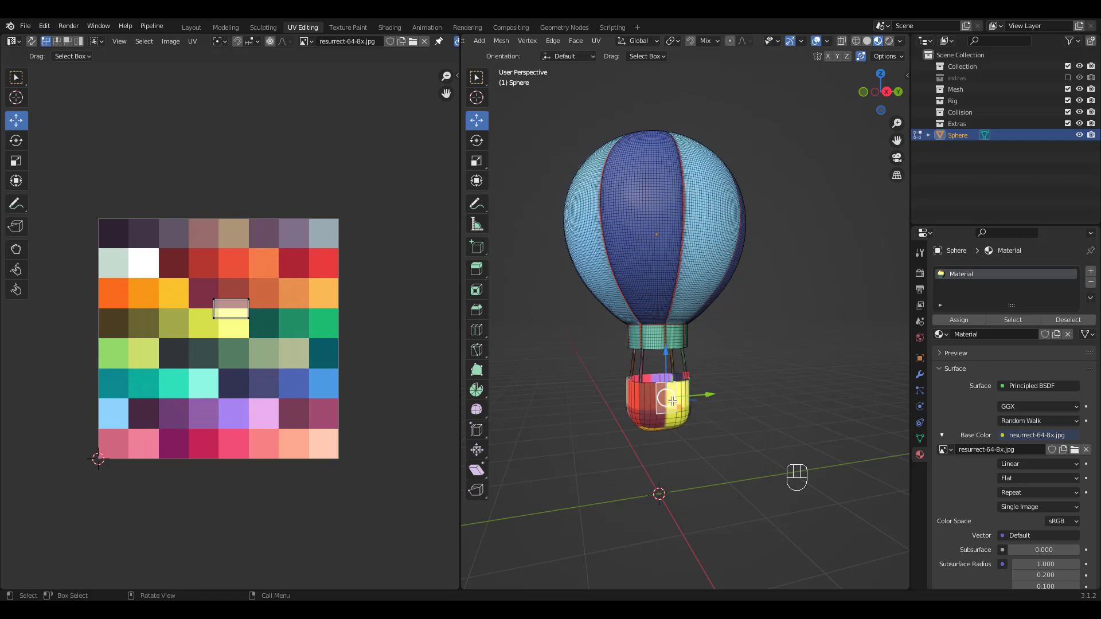
{"action": "key", "text": "l"}
Shrink all of the basket's UV islands together almost to a point, with a scale of 0.010 on every axis.
{"action": "key", "text": "a"}
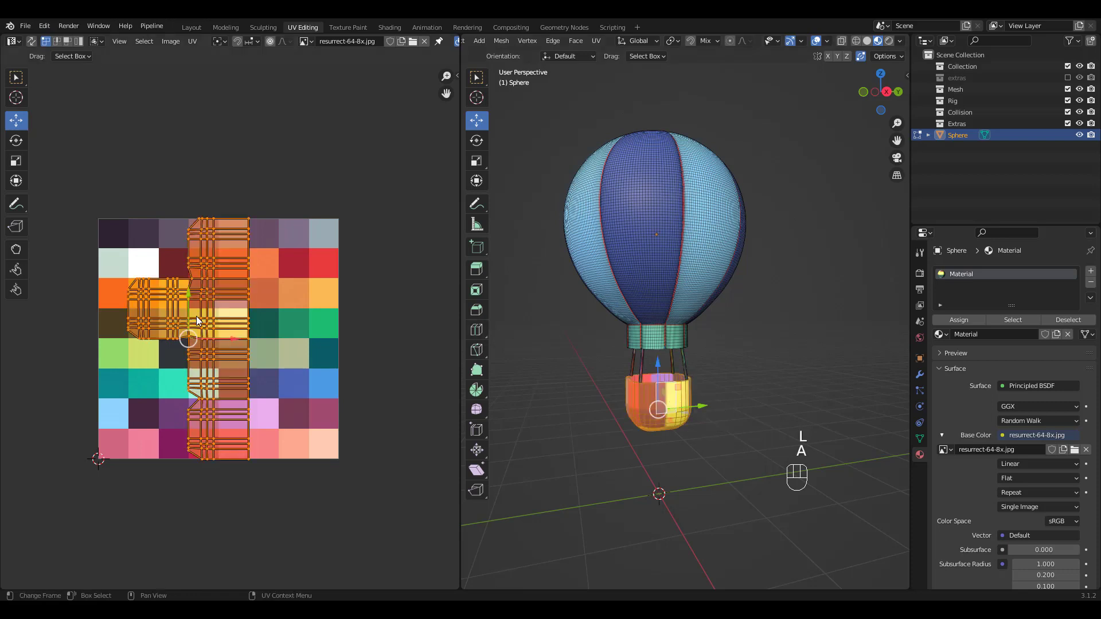
{"action": "key", "text": "s"}
{"action": "left_click", "coordinate": [193, 342]}
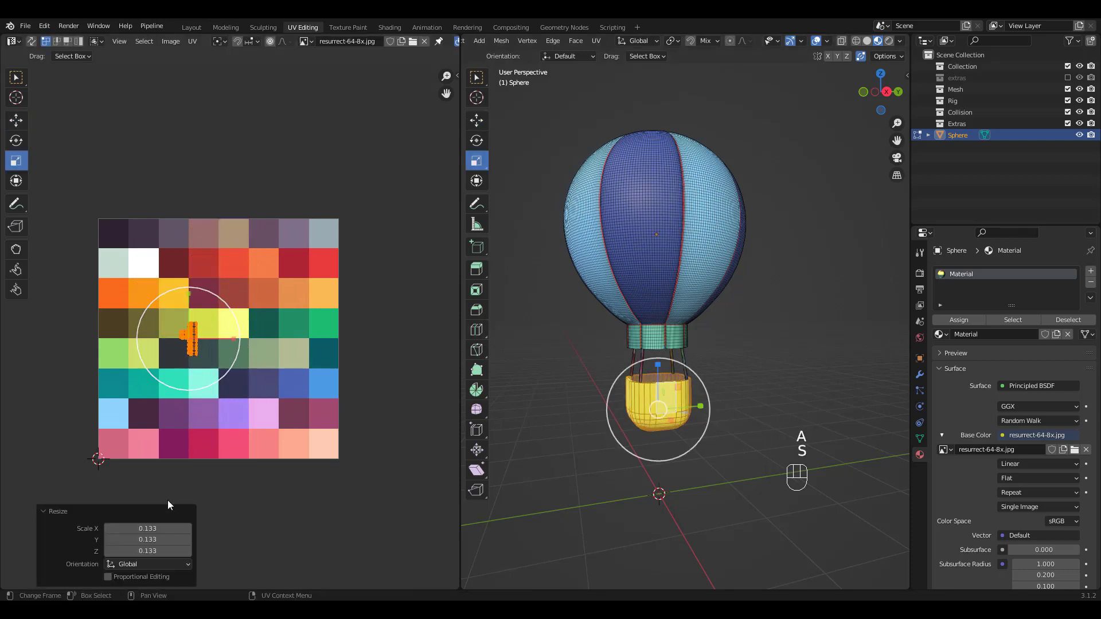
{"action": "left_click", "coordinate": [144, 528]}
{"action": "type", "text": "0"}
{"action": "key", "text": "Return"}
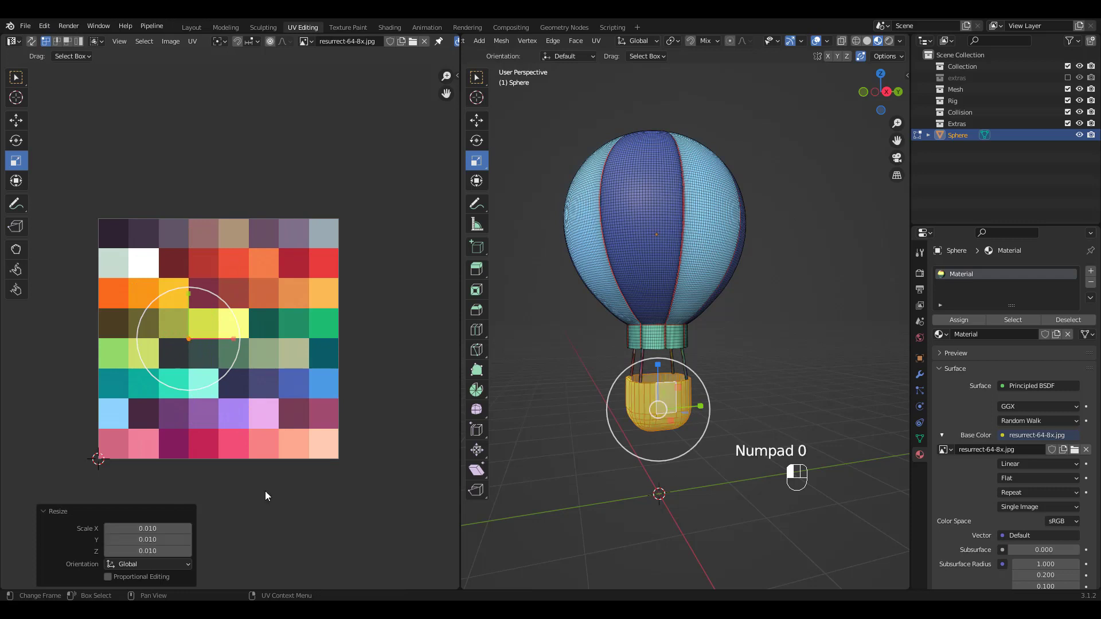
Move the basket's UVs onto the pale yellow swatch, fifth in the palette's fourth row, and deselect the basket.
{"action": "key", "text": "g"}
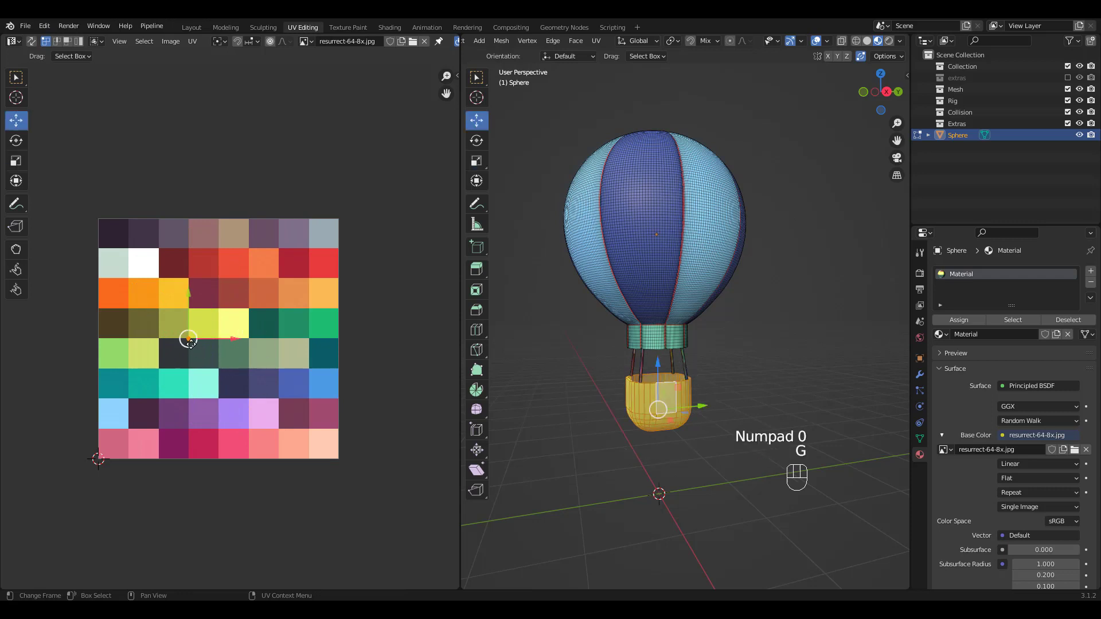
{"action": "left_click_drag", "start_coordinate": [189, 340], "coordinate": [240, 331]}
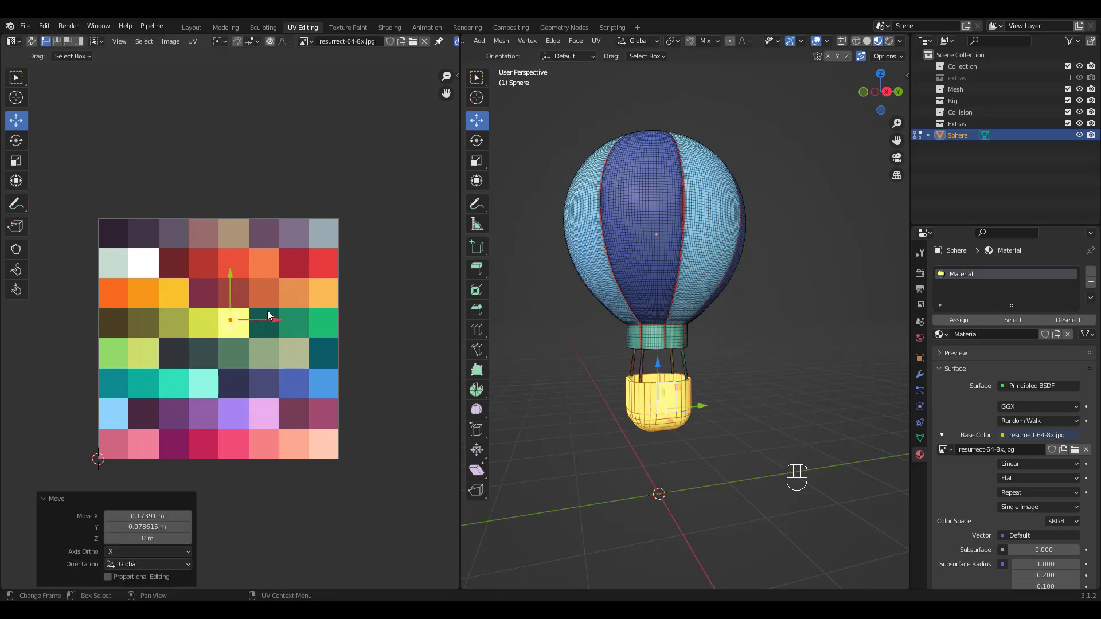
{"action": "middle_click_drag", "start_coordinate": [728, 287], "coordinate": [758, 303]}
{"action": "left_click", "coordinate": [709, 363]}
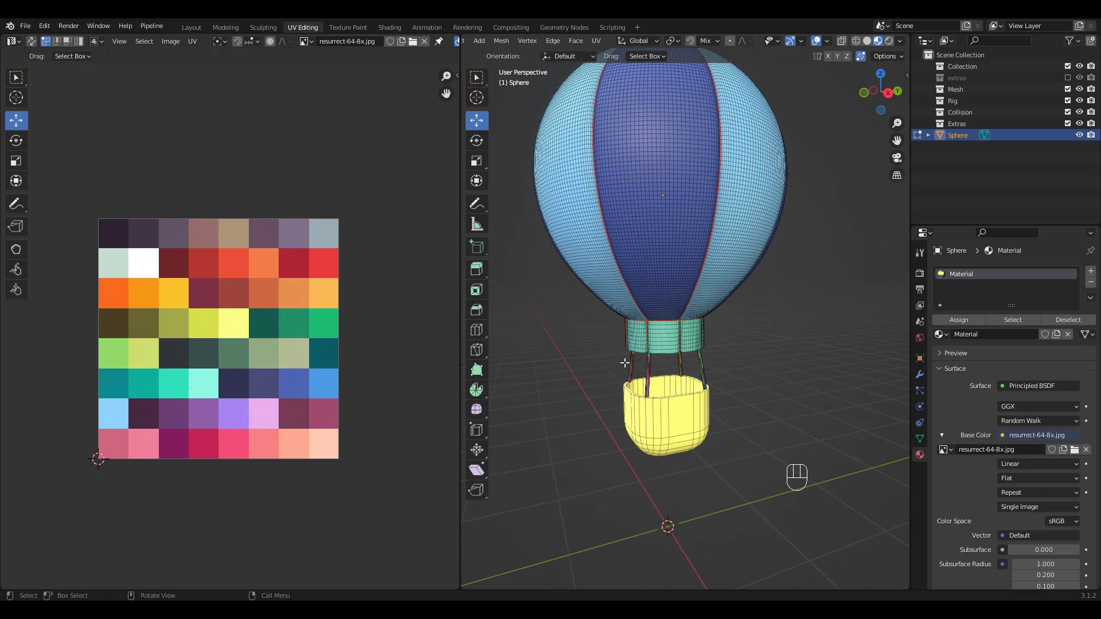
Select all four ropes between the collar ring and the basket, including all their linked faces.
{"action": "left_click_drag", "start_coordinate": [617, 360], "coordinate": [724, 368]}
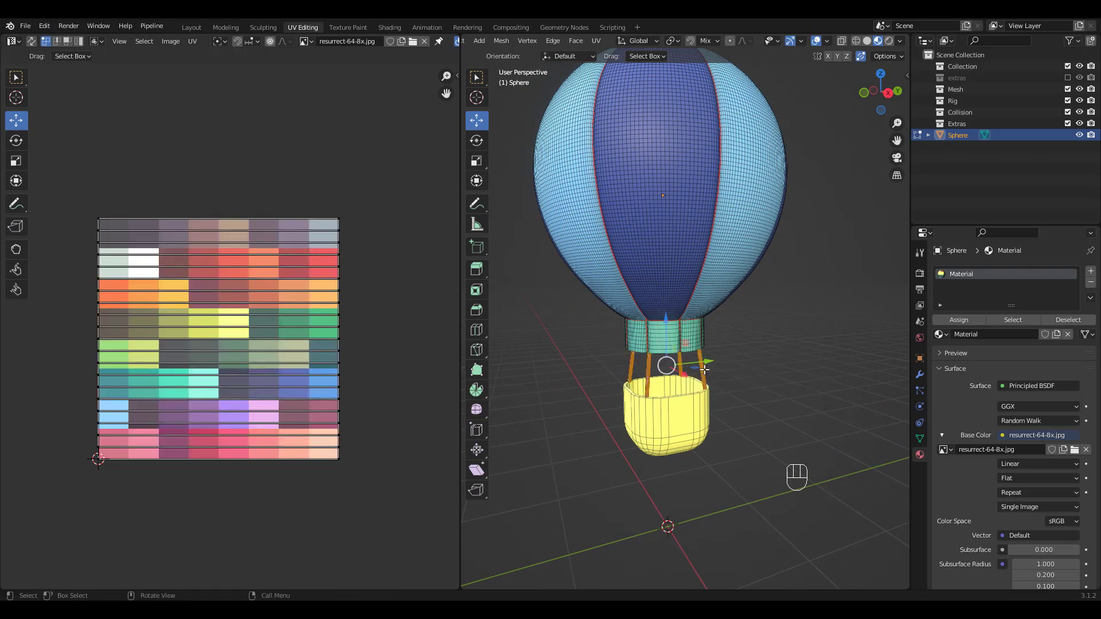
{"action": "key", "text": "l"}
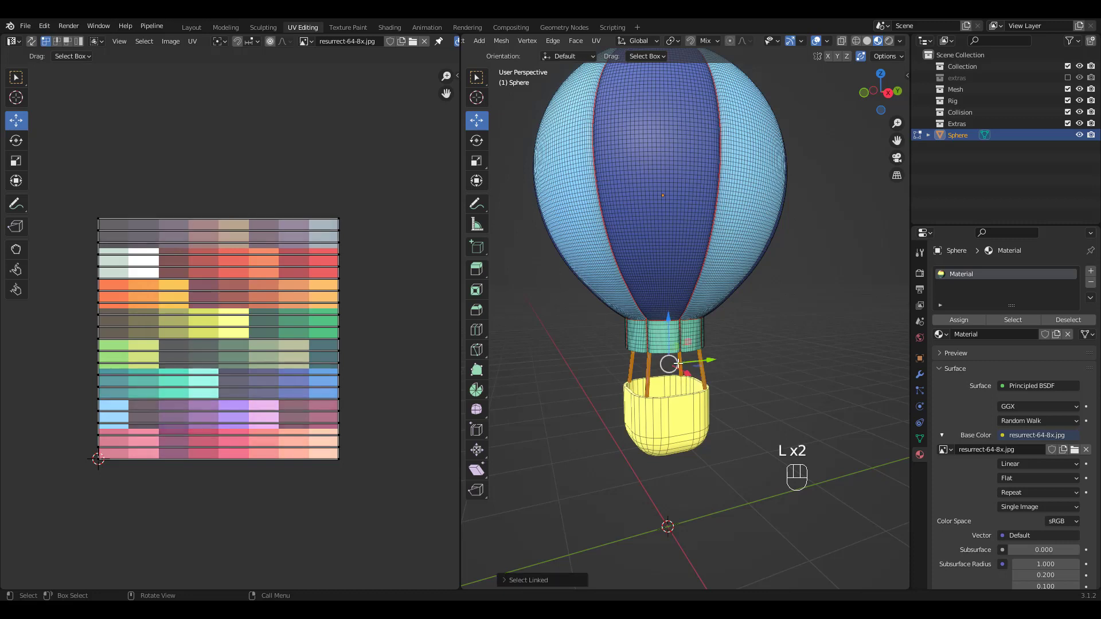
{"action": "key", "text": "l"}
{"action": "key", "text": "l"}
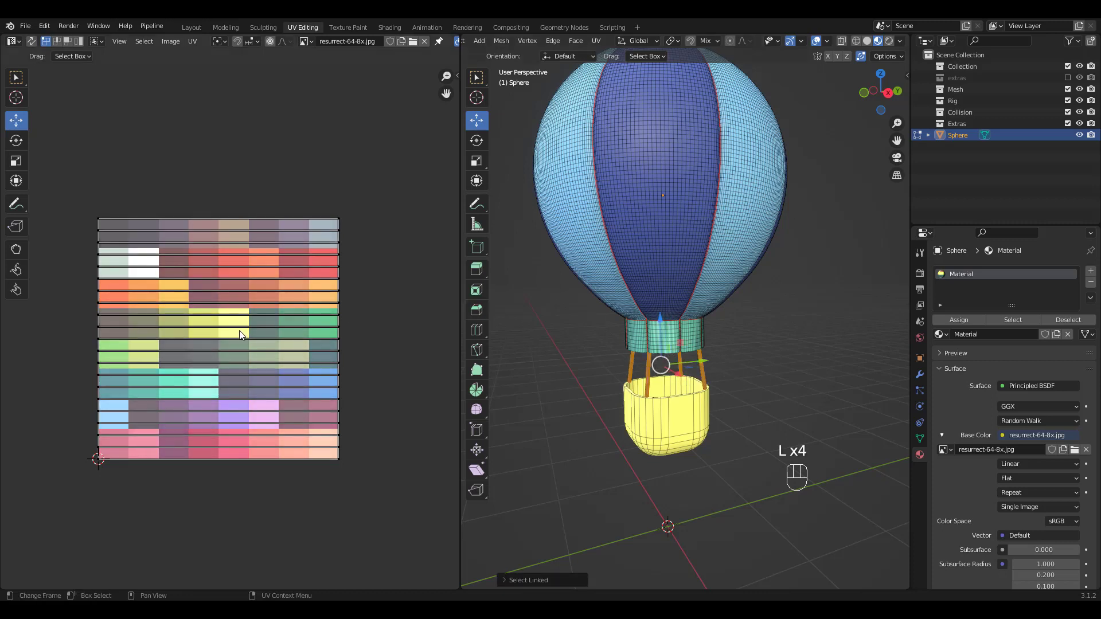
Shrink all of the ropes' UV islands together with a scale of 0.01 on every axis.
{"action": "key", "text": "a"}
{"action": "key", "text": "s"}
{"action": "left_click", "coordinate": [227, 346]}
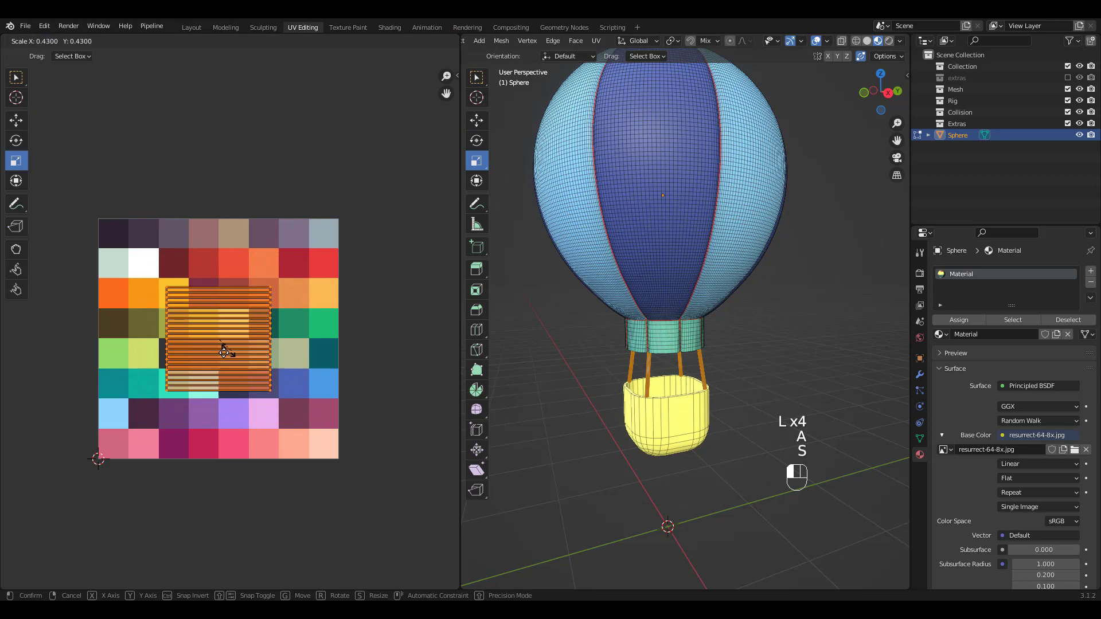
{"action": "left_click_drag", "start_coordinate": [129, 528], "coordinate": [128, 554]}
{"action": "type", "text": "0.01"}
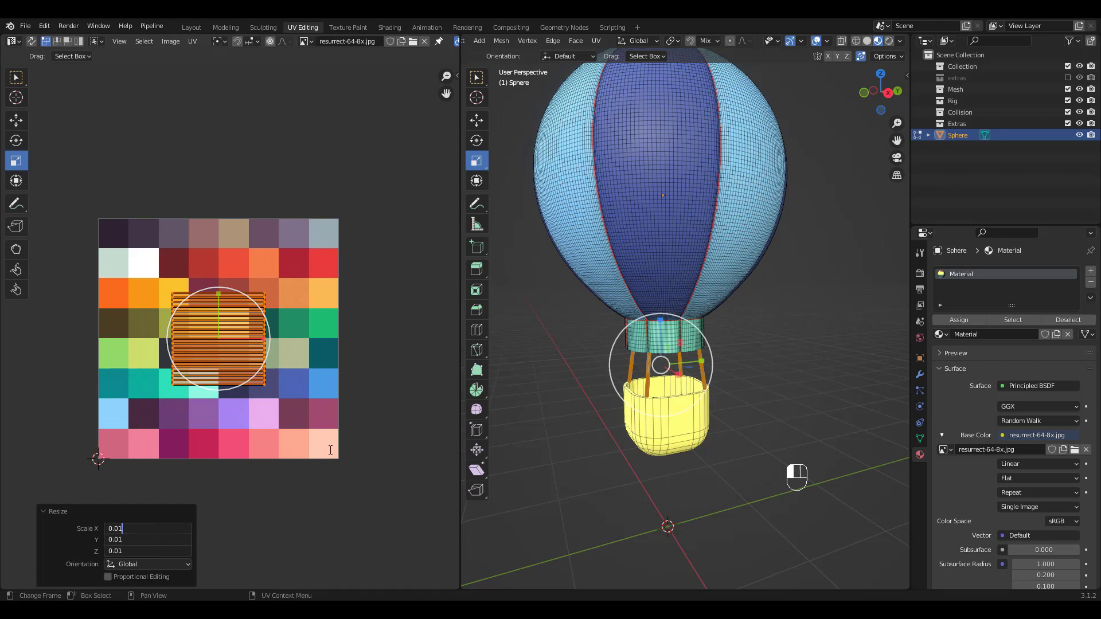
{"action": "key", "text": "Return"}
Move the ropes' UVs onto the brownish orange swatch, sixth in the palette's third row, and check the color without overlays.
{"action": "key", "text": "g"}
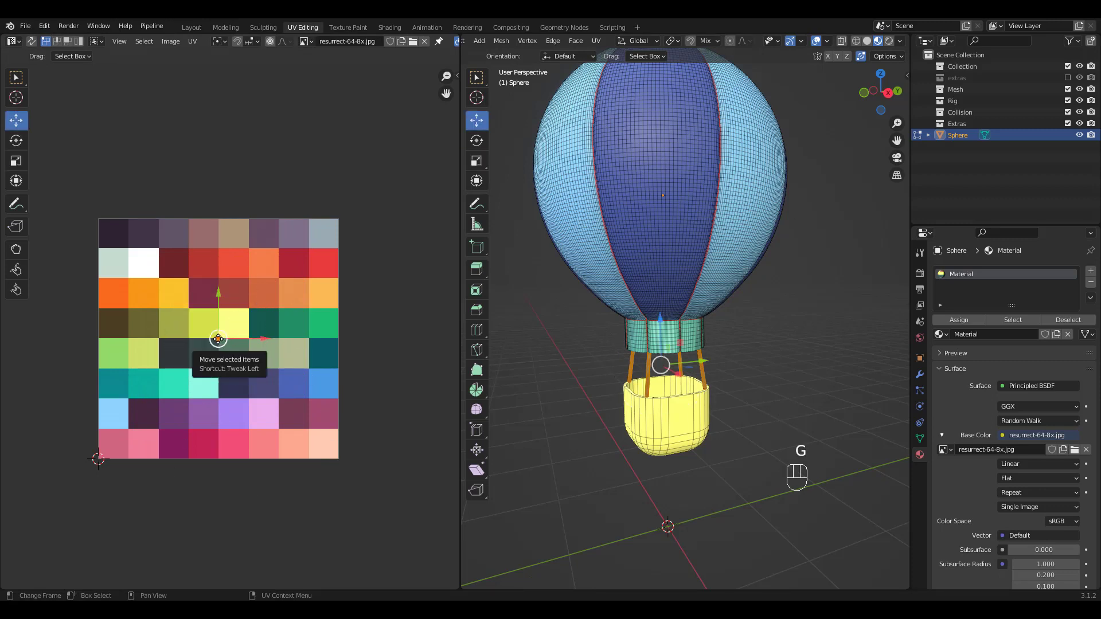
{"action": "left_click_drag", "start_coordinate": [218, 339], "coordinate": [266, 296]}
{"action": "middle_click_drag", "start_coordinate": [781, 258], "coordinate": [778, 303], "text": "ctrl"}
{"action": "middle_click_drag", "start_coordinate": [755, 228], "coordinate": [756, 283], "text": "shift"}
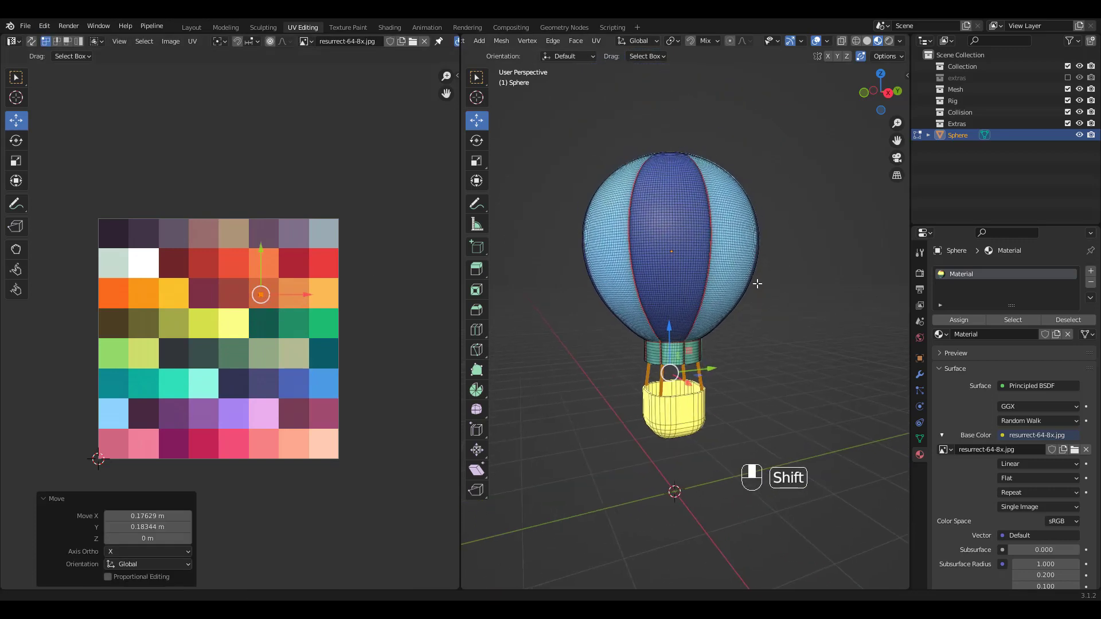
{"action": "left_click", "coordinate": [816, 40]}
{"action": "middle_click_drag", "start_coordinate": [787, 183], "coordinate": [749, 194]}
{"action": "left_click", "coordinate": [815, 41]}
Select the linked cap on top of the envelope and shrink all its UVs with a scale of 0.01 on every axis.
{"action": "left_click", "coordinate": [689, 248]}
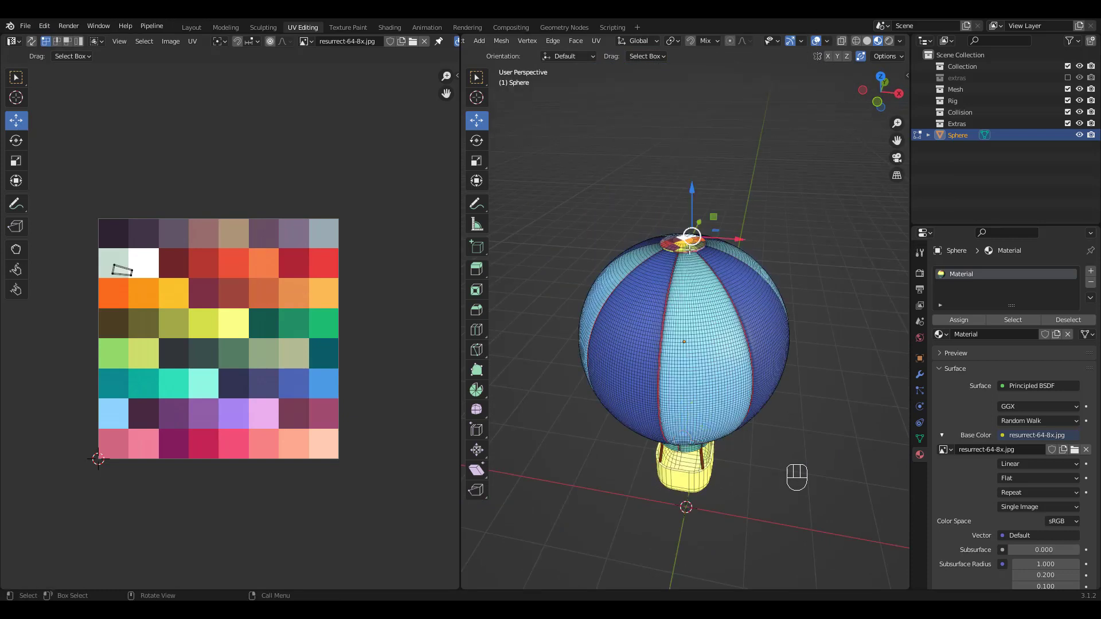
{"action": "key", "text": "l"}
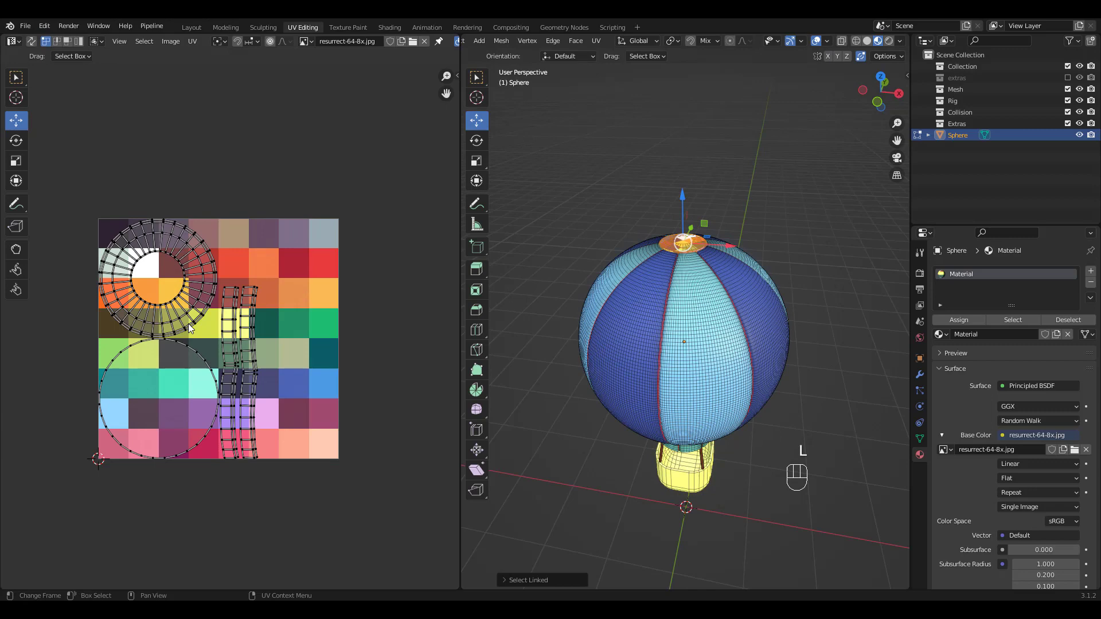
{"action": "key", "text": "a"}
{"action": "key", "text": "s"}
{"action": "left_click_drag", "start_coordinate": [220, 360], "coordinate": [201, 348]}
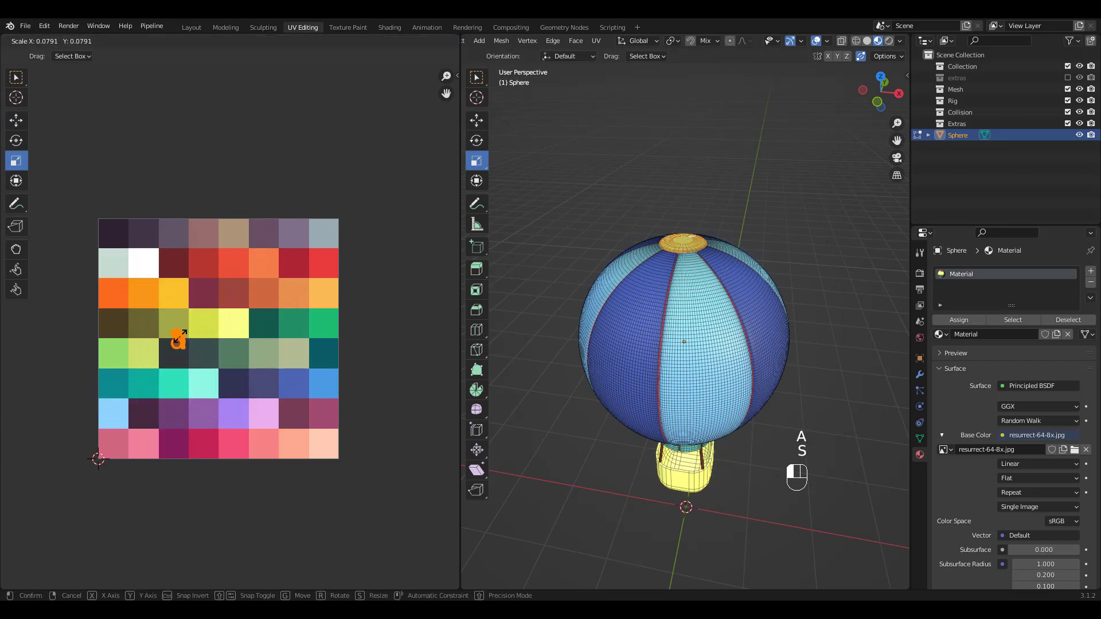
{"action": "left_click", "coordinate": [180, 341]}
{"action": "left_click", "coordinate": [148, 528]}
{"action": "type", "text": "0.01"}
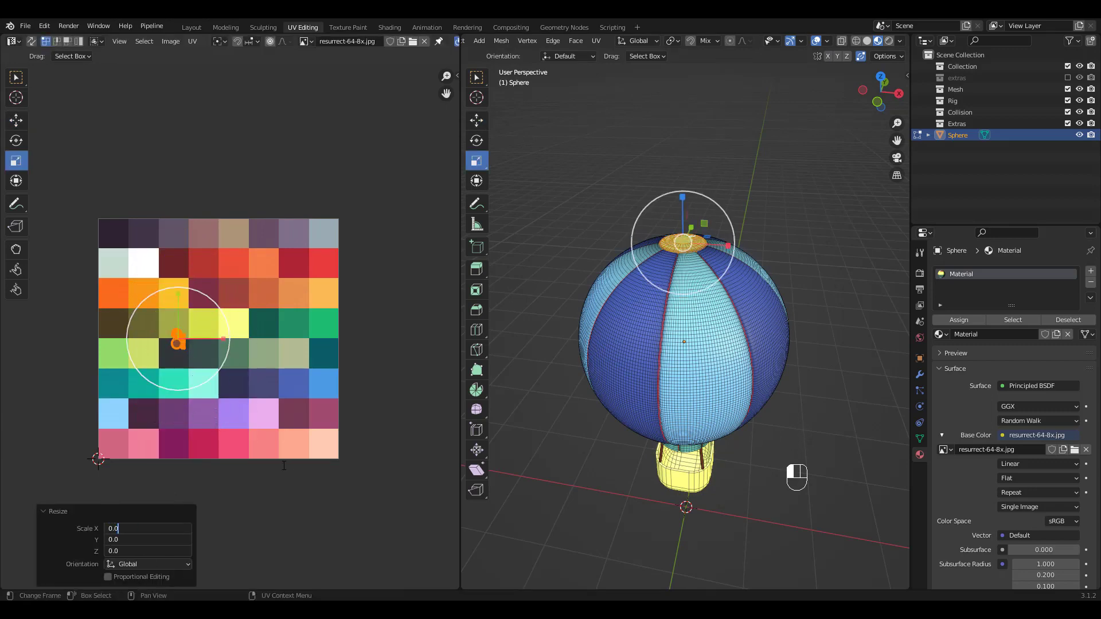
{"action": "key", "text": "Return"}
Move the top cap's UVs onto the pale yellow swatch, fifth in the palette's fourth row, and deselect the cap.
{"action": "key", "text": "g"}
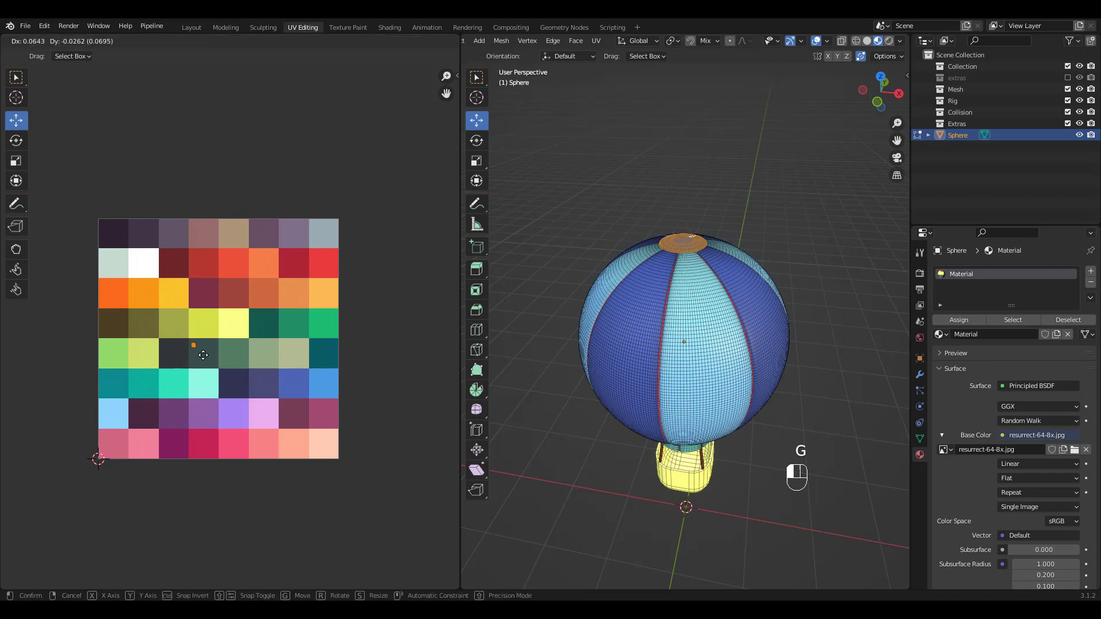
{"action": "left_click", "coordinate": [232, 322]}
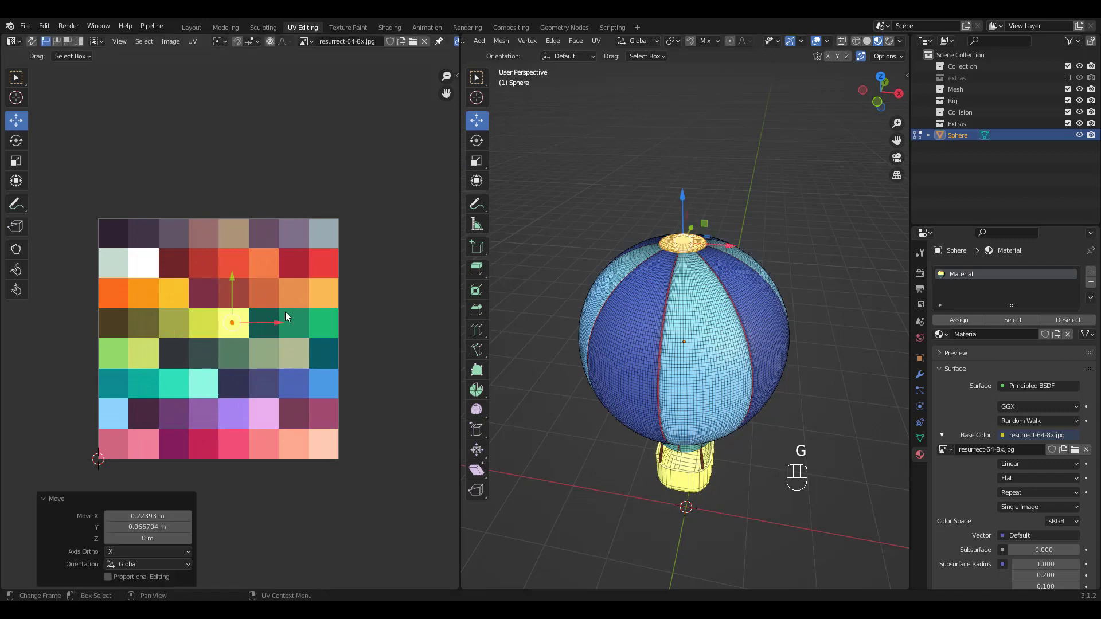
{"action": "middle_click_drag", "start_coordinate": [780, 195], "coordinate": [764, 223]}
{"action": "left_click", "coordinate": [785, 177]}
Switch to the Layout workspace and show the balloon in Material Preview shading.
{"action": "middle_click_drag", "start_coordinate": [792, 195], "coordinate": [737, 211], "text": "shift"}
{"action": "left_click", "coordinate": [191, 26]}
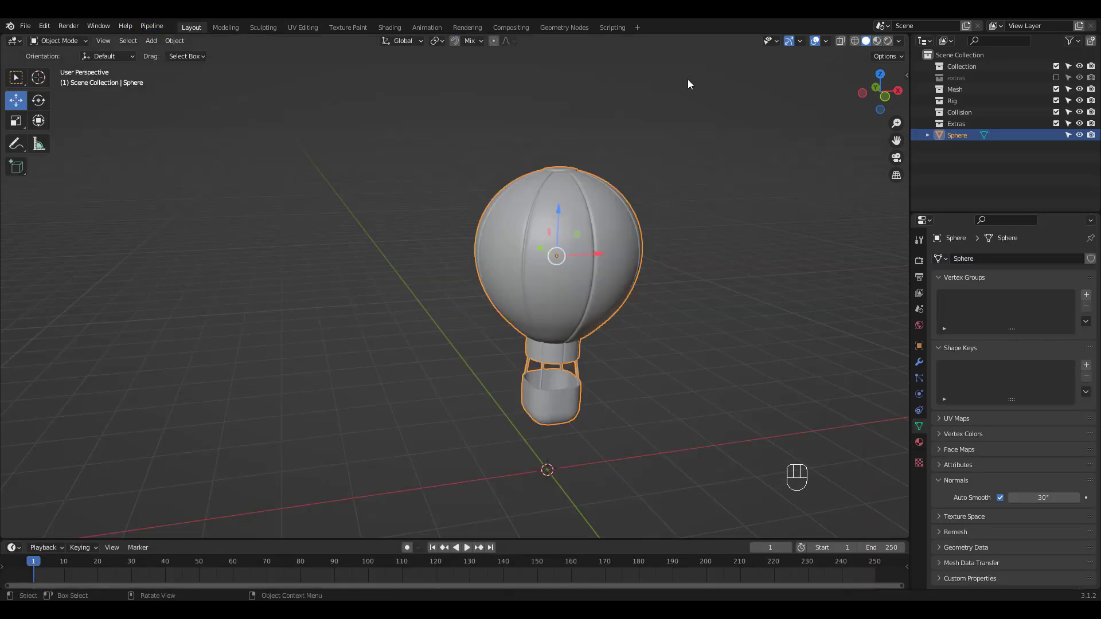
{"action": "left_click", "coordinate": [876, 41]}
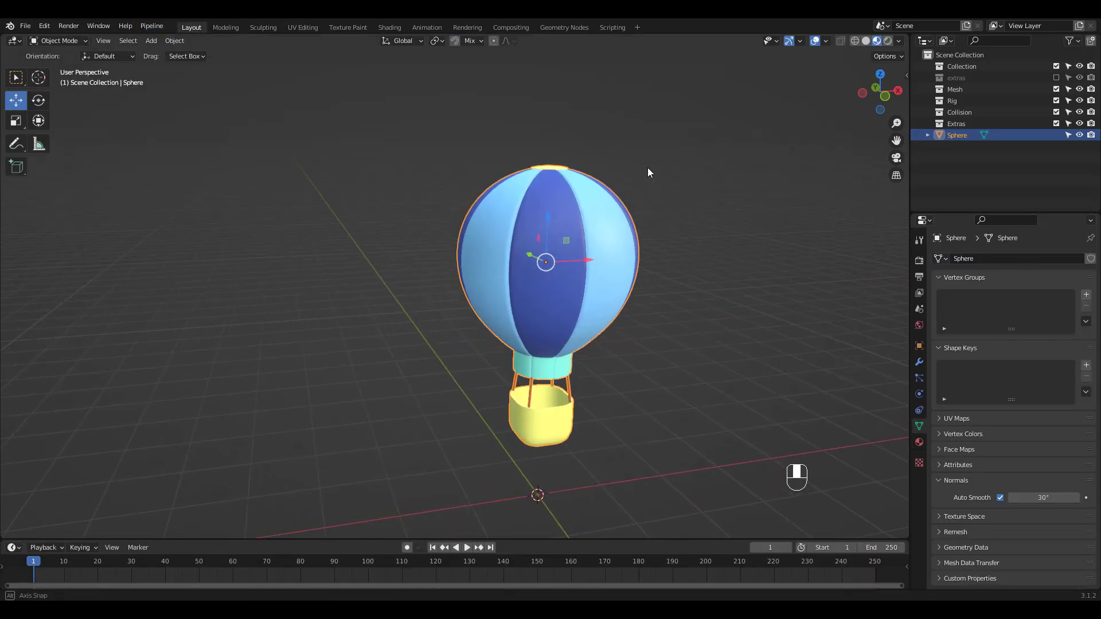